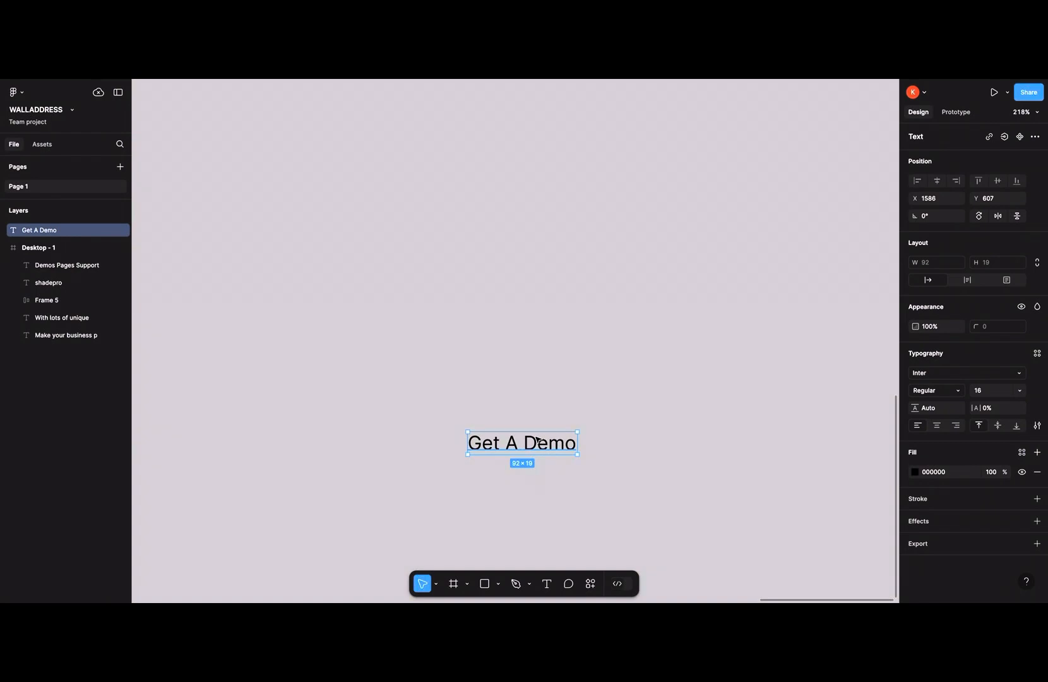
- Wrap the Get A Demo text in an auto layout frame, add a fill and widen it to about 135 px
key(shift+a)
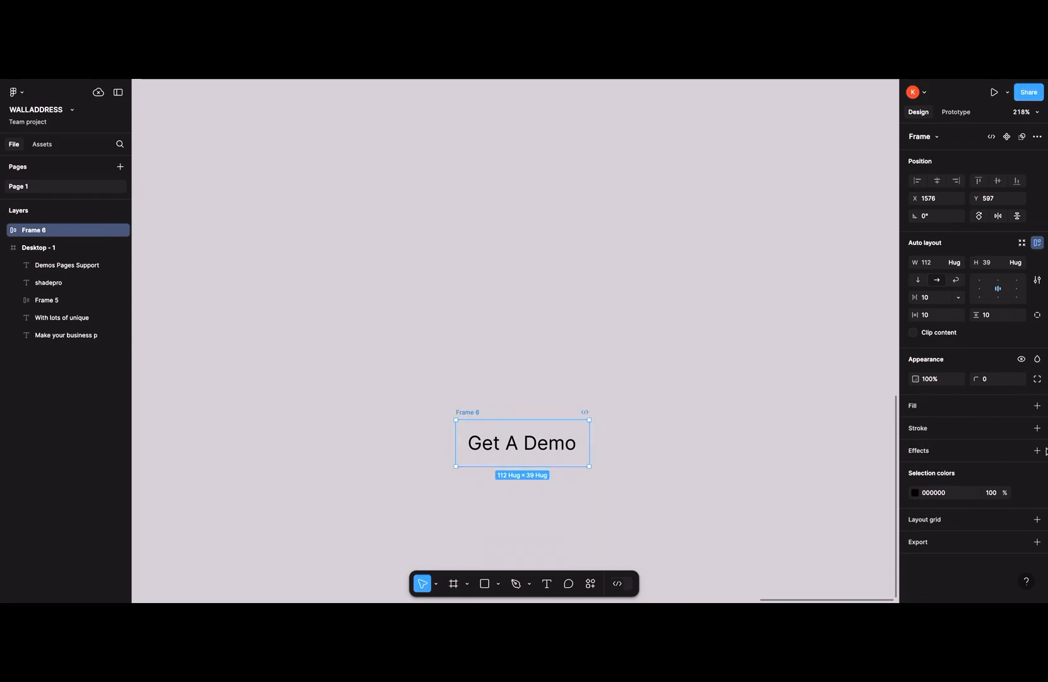
click(1036, 406)
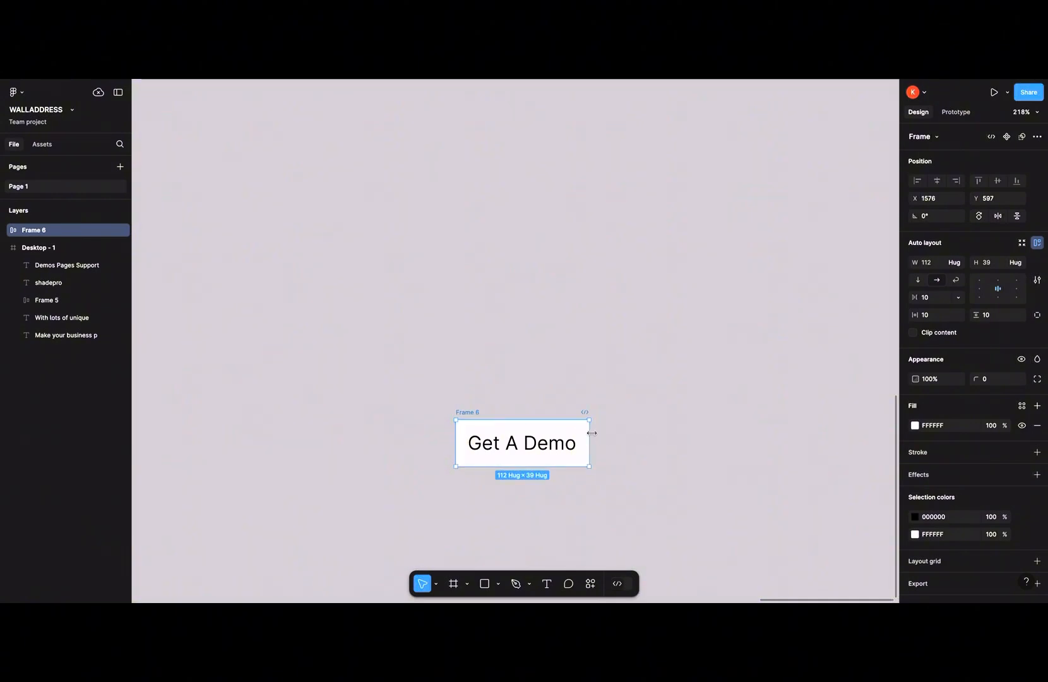
drag(591, 433, 617, 436)
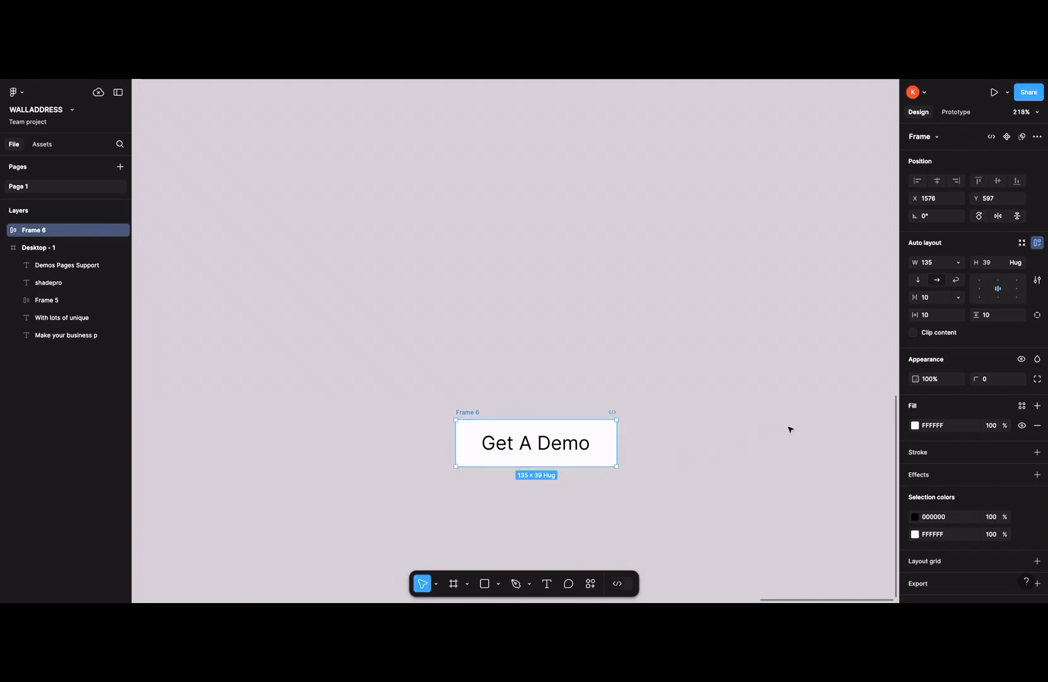
- Set the frame's fill colour to blue 4639FF
click(914, 425)
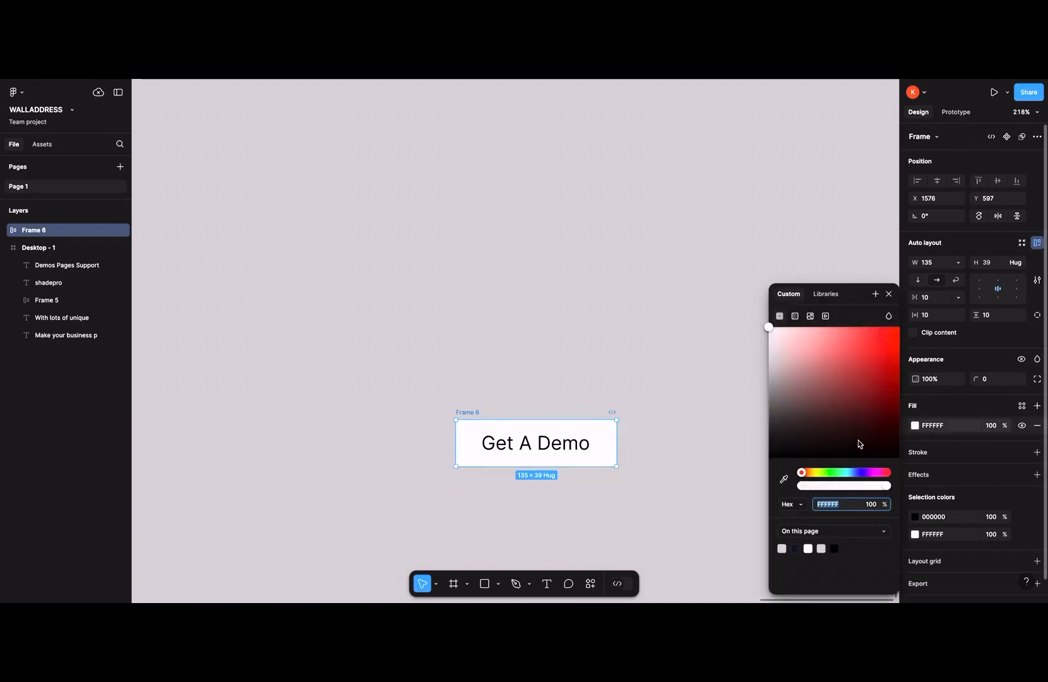
click(859, 472)
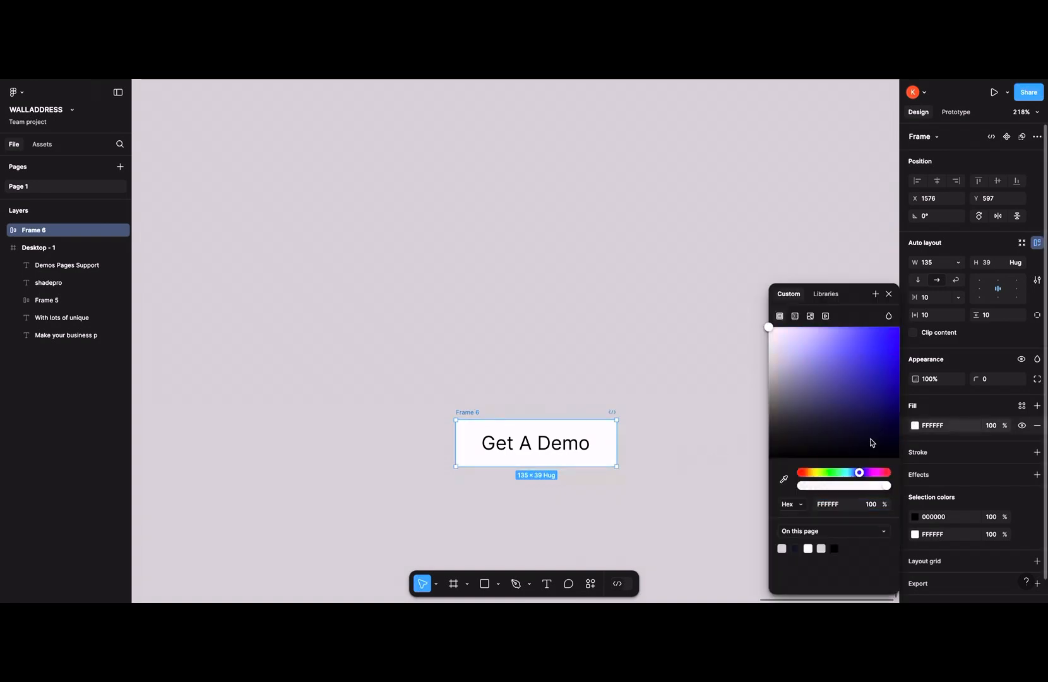
click(875, 375)
drag(873, 342, 871, 327)
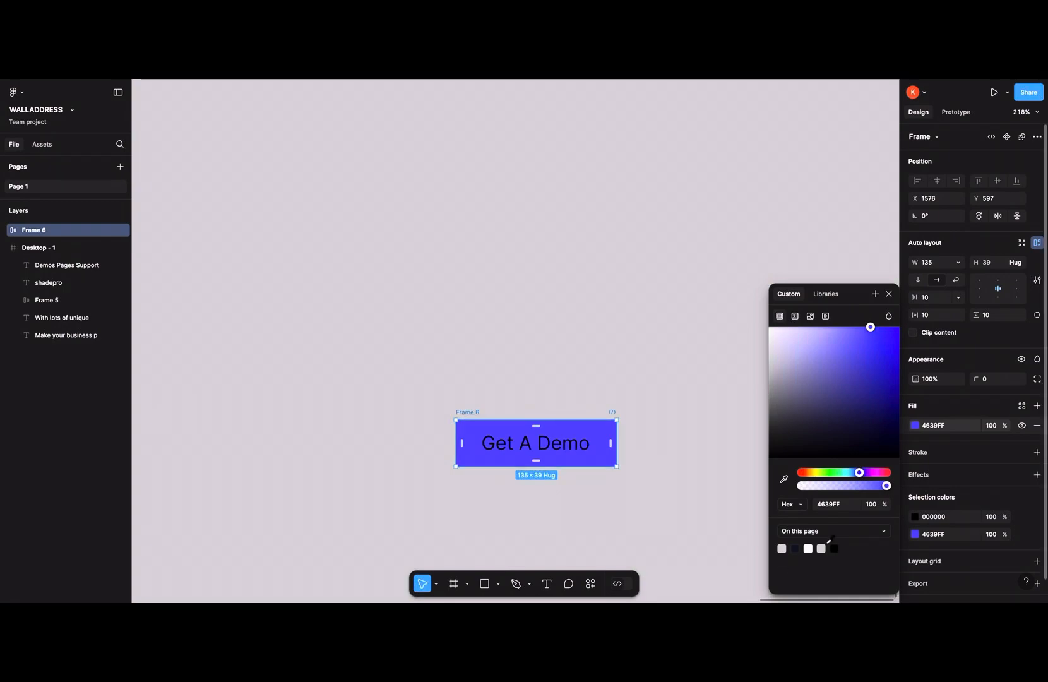
- Change the button text colour to white FFFFFF
click(915, 519)
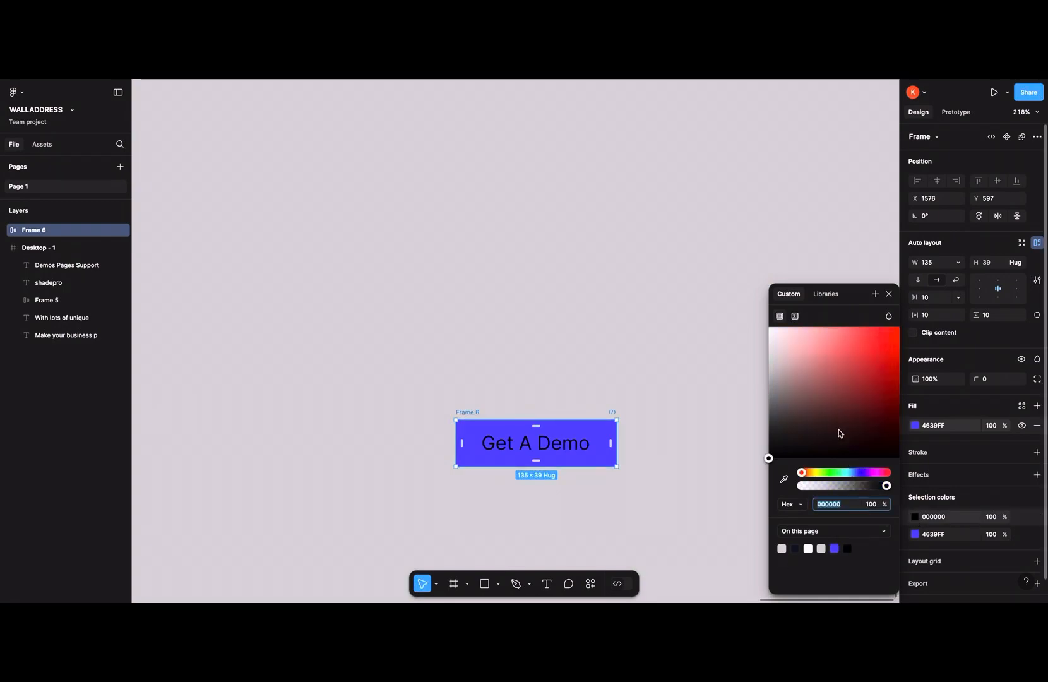
drag(837, 421, 763, 290)
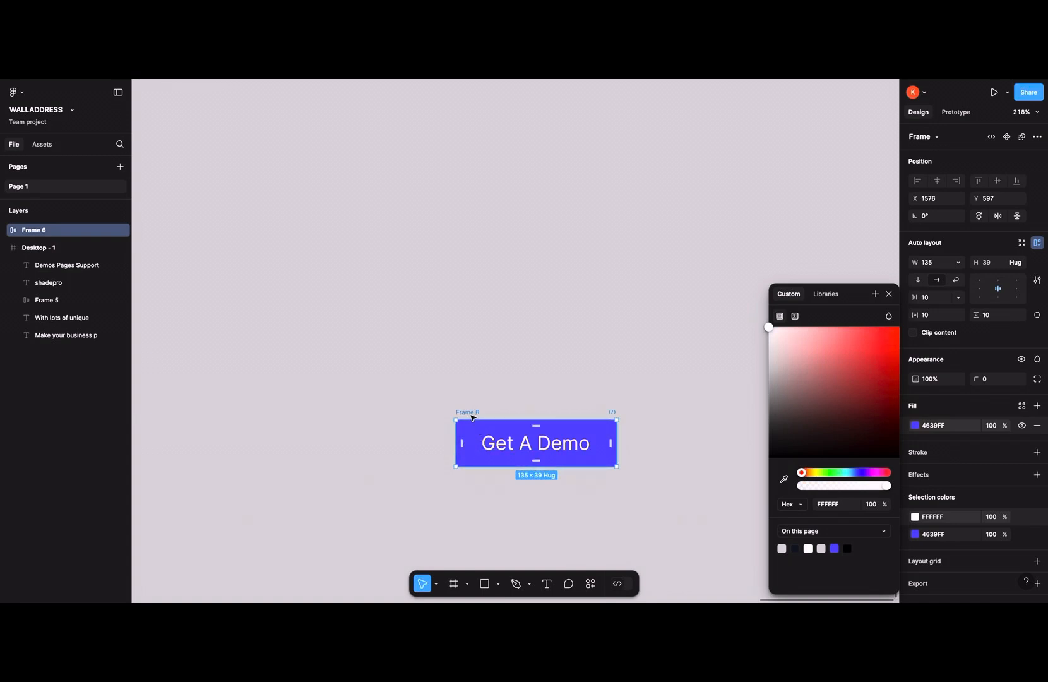
click(492, 408)
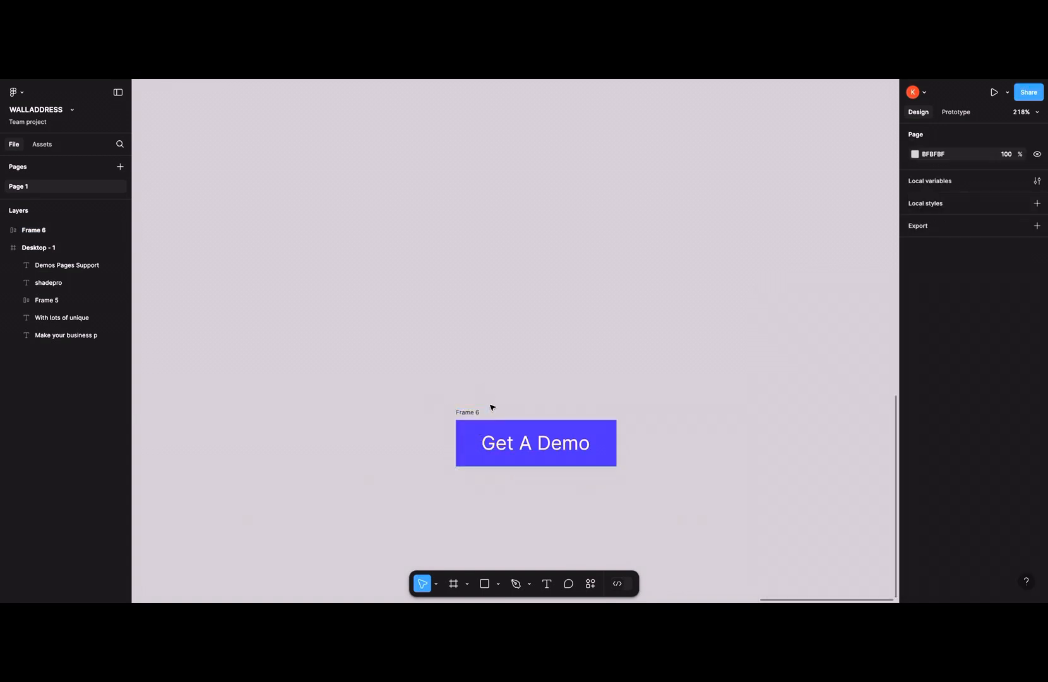
- Move the button frame slightly up and to the left on the canvas
click(462, 412)
drag(462, 412, 434, 396)
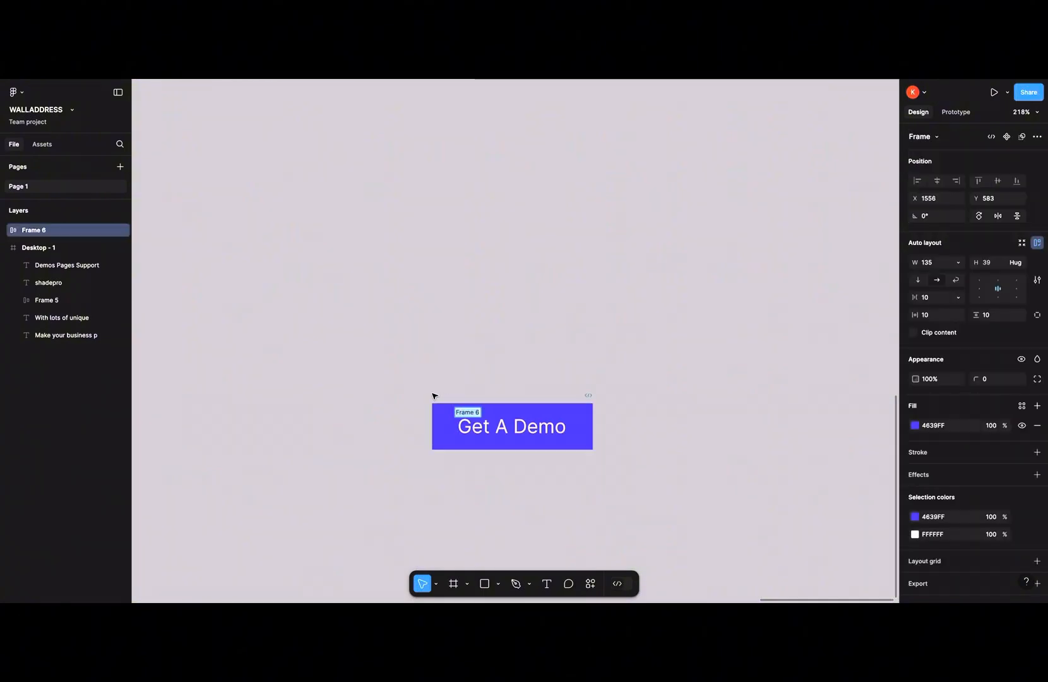
click(556, 392)
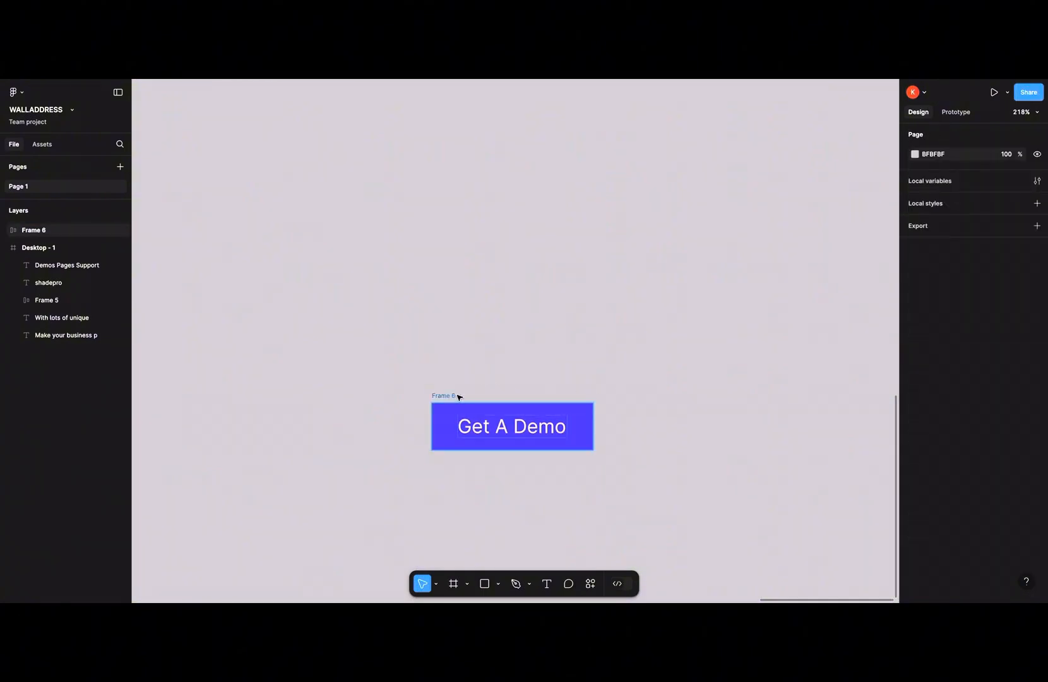
- Set the frame's horizontal padding to 24 and vertical padding to 16
click(591, 404)
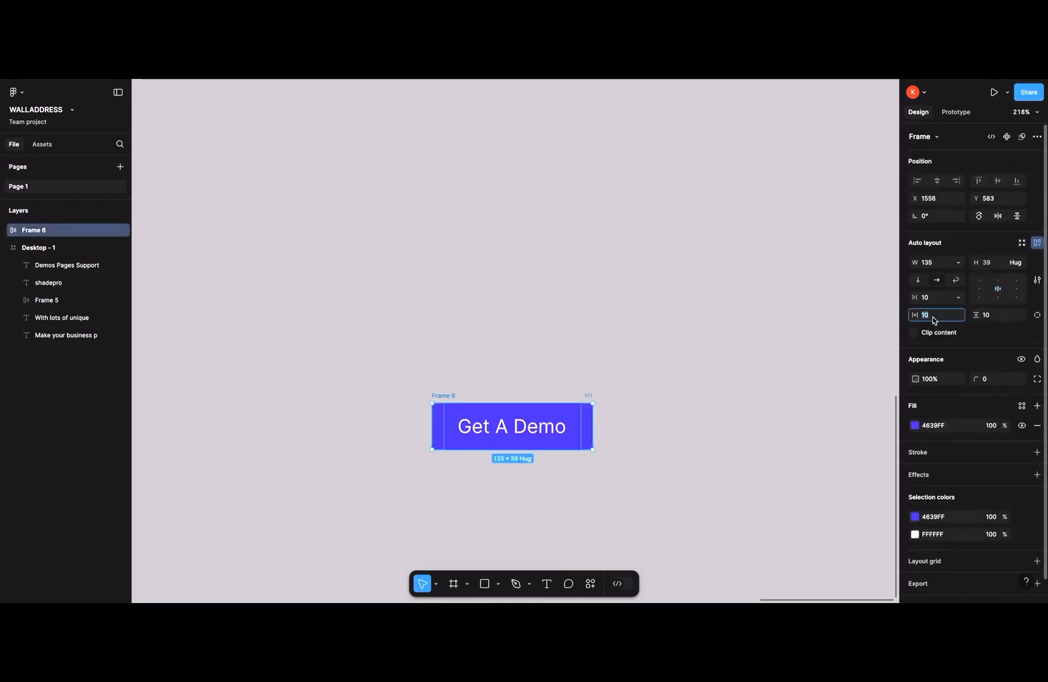
text(24)
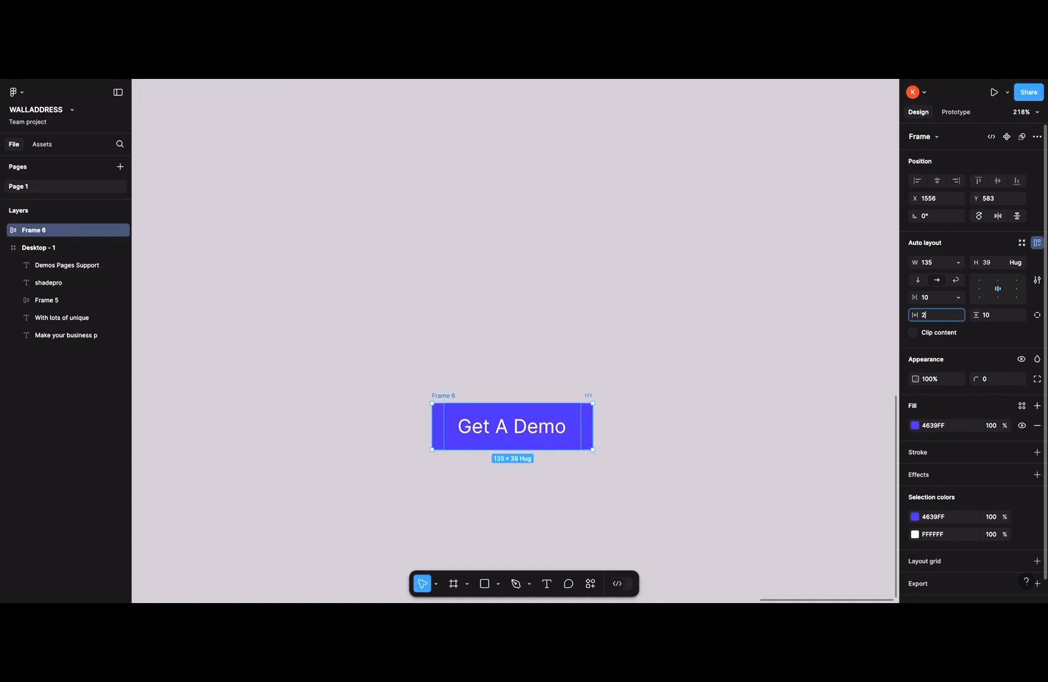
click(999, 320)
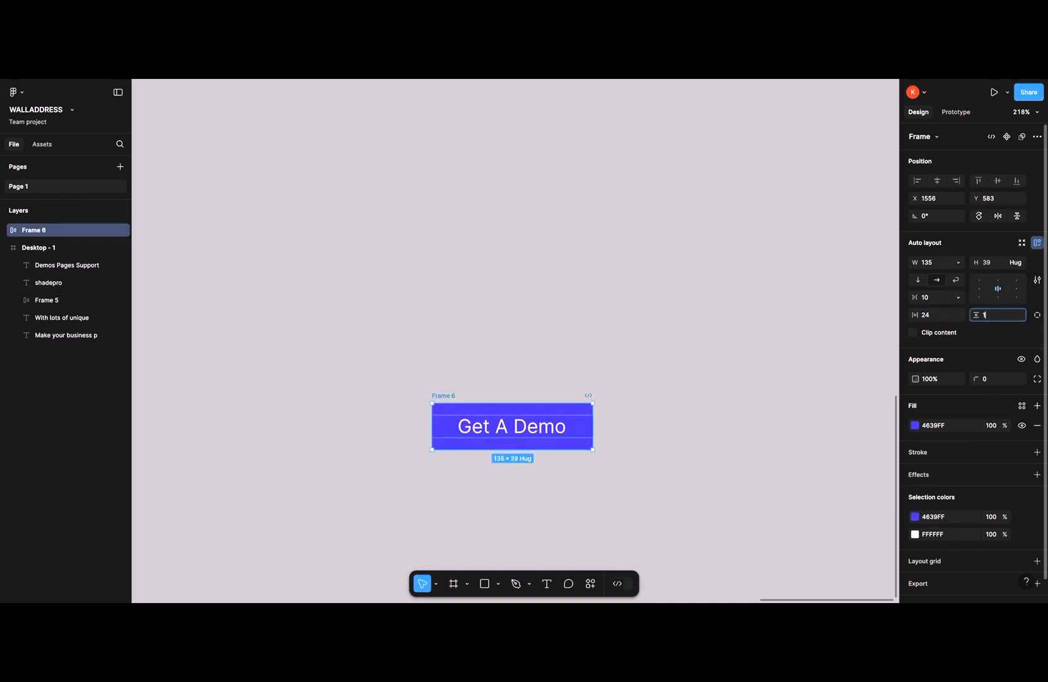
text(16)
key(Return)
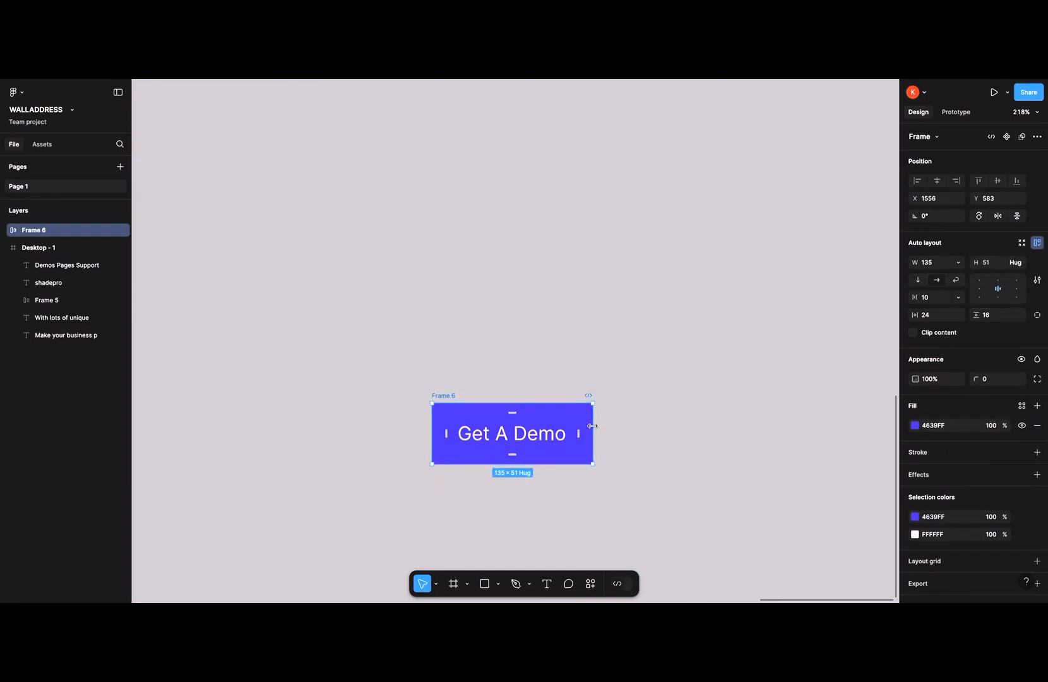
- Set the button width to 196 and its corner radius to 8
click(927, 263)
text(1)
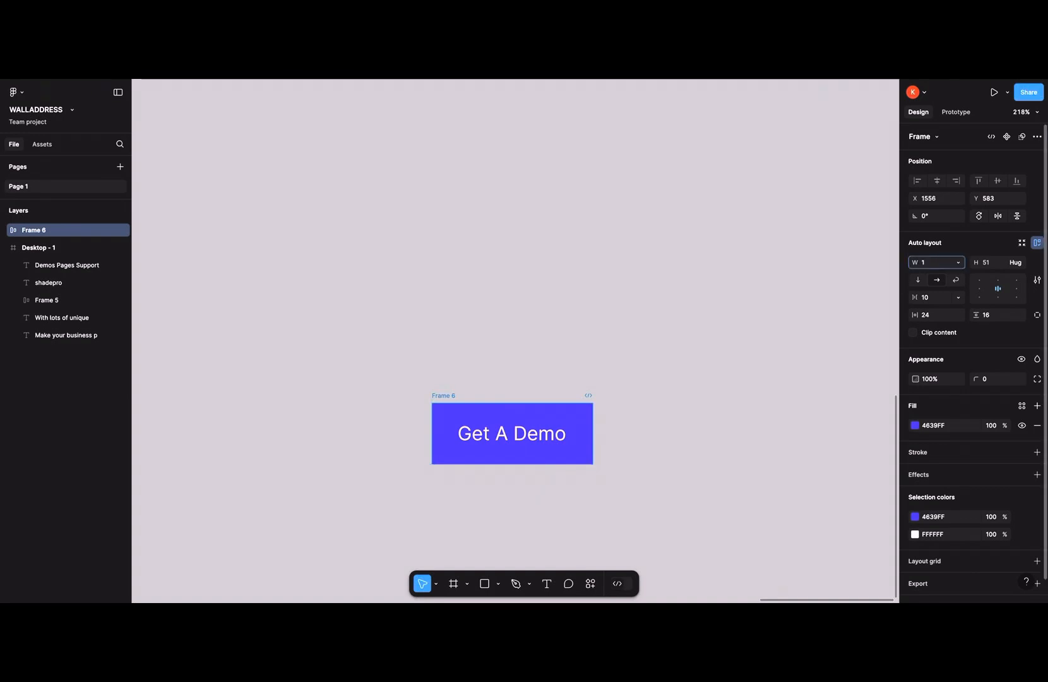
text(96)
key(Return)
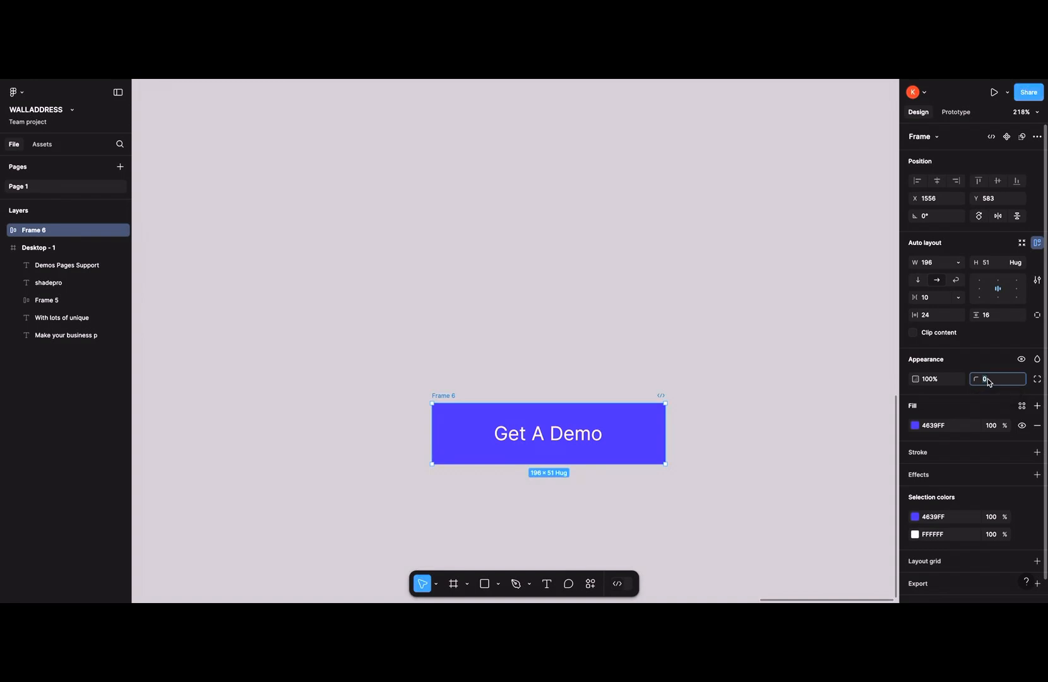
text(8)
key(Return)
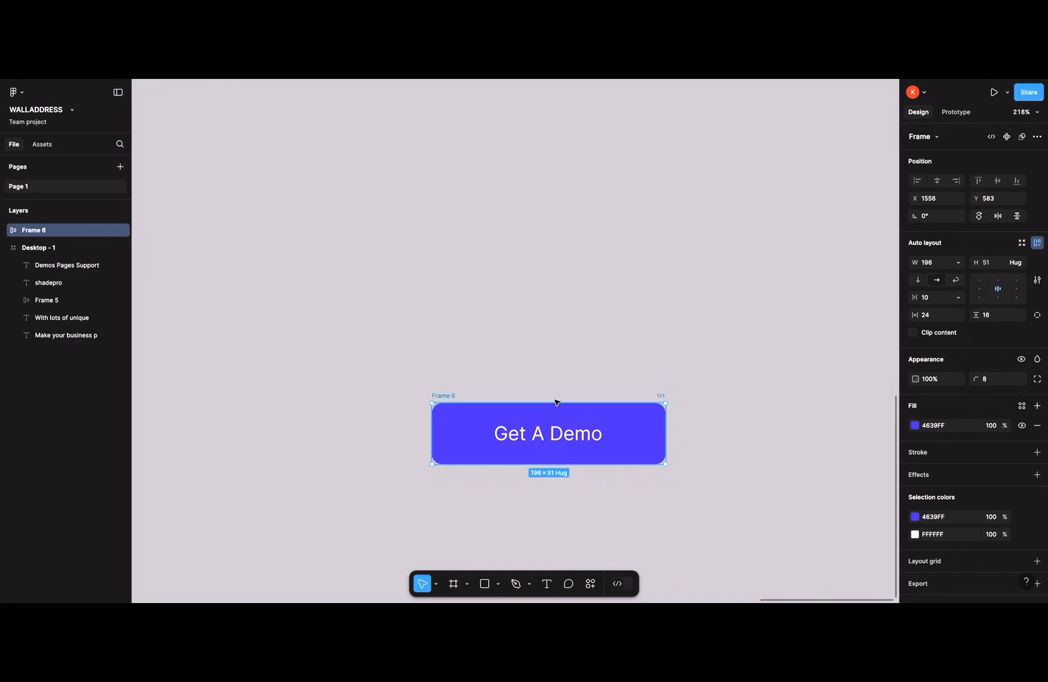
- Move the button up and convert it into a component
click(459, 388)
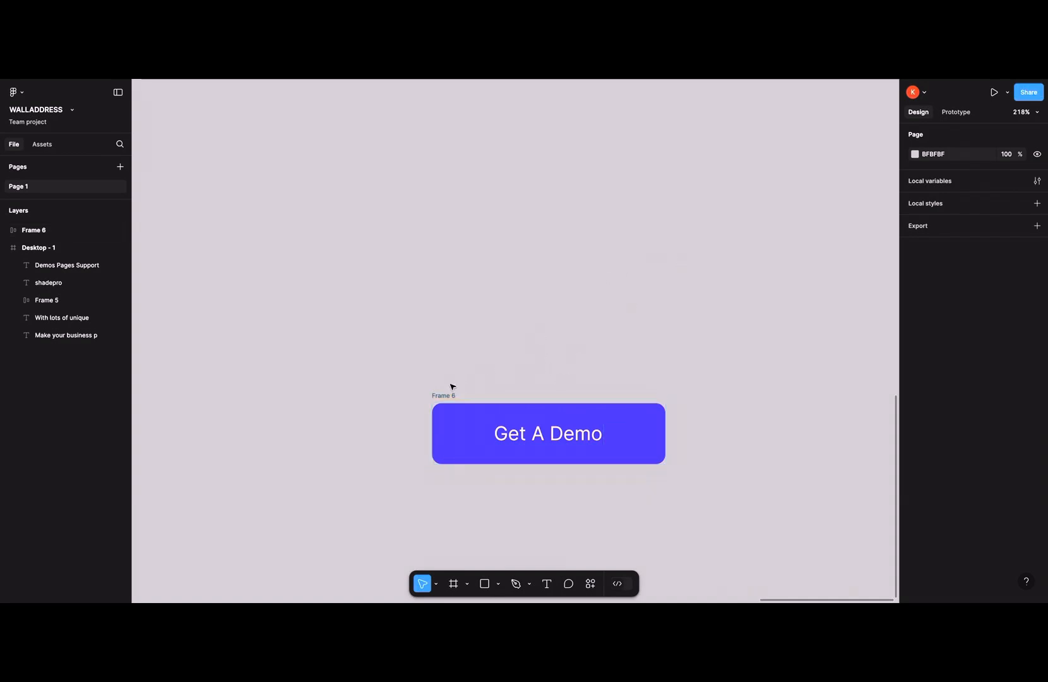
drag(446, 399, 407, 349)
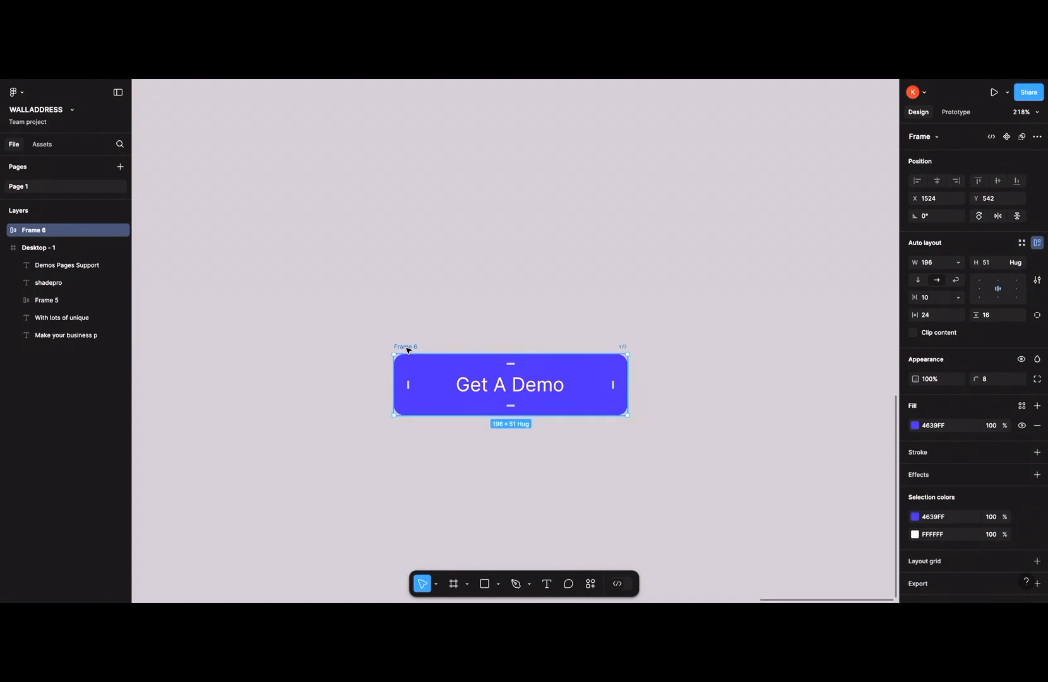
right_click(407, 349)
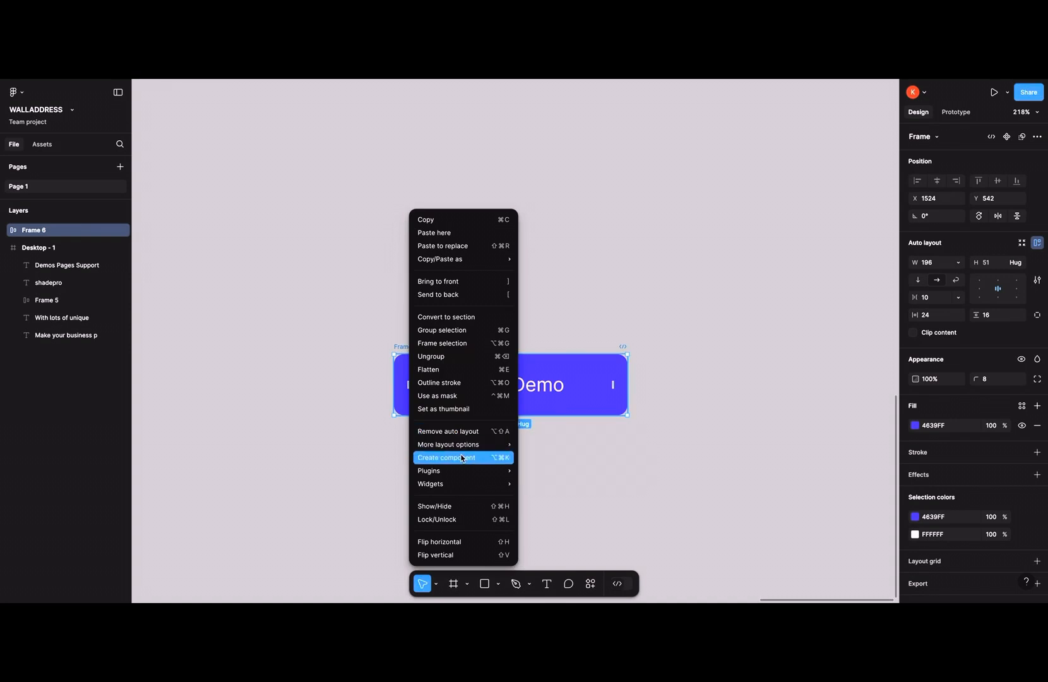
click(461, 457)
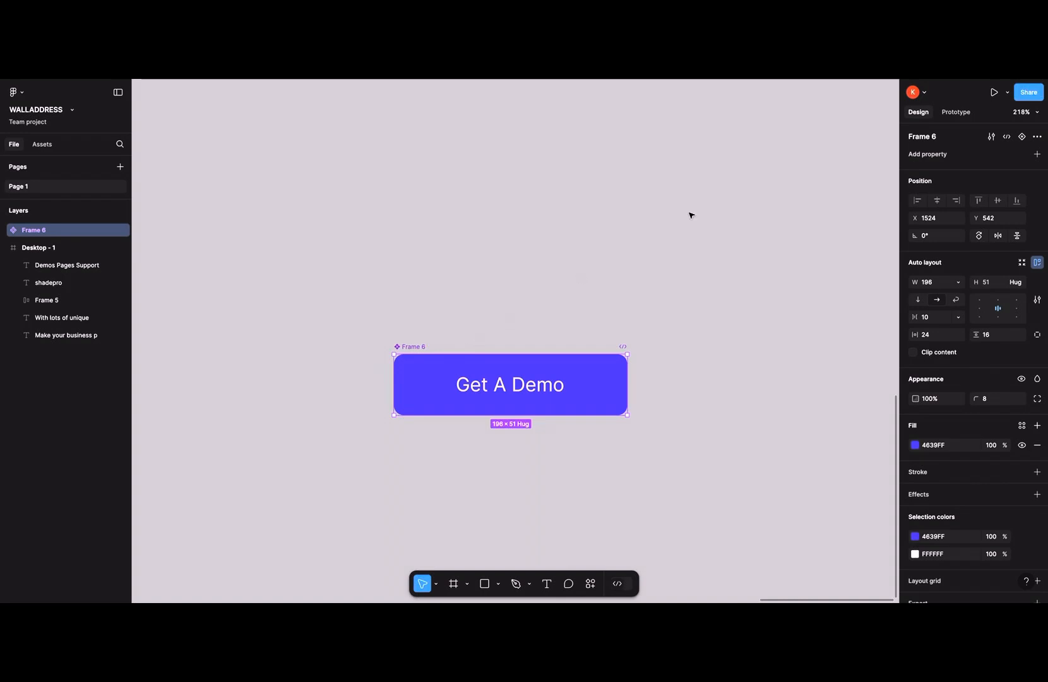
- Add two variants to the button component and set Variant2's fill to grey 858585
click(1022, 137)
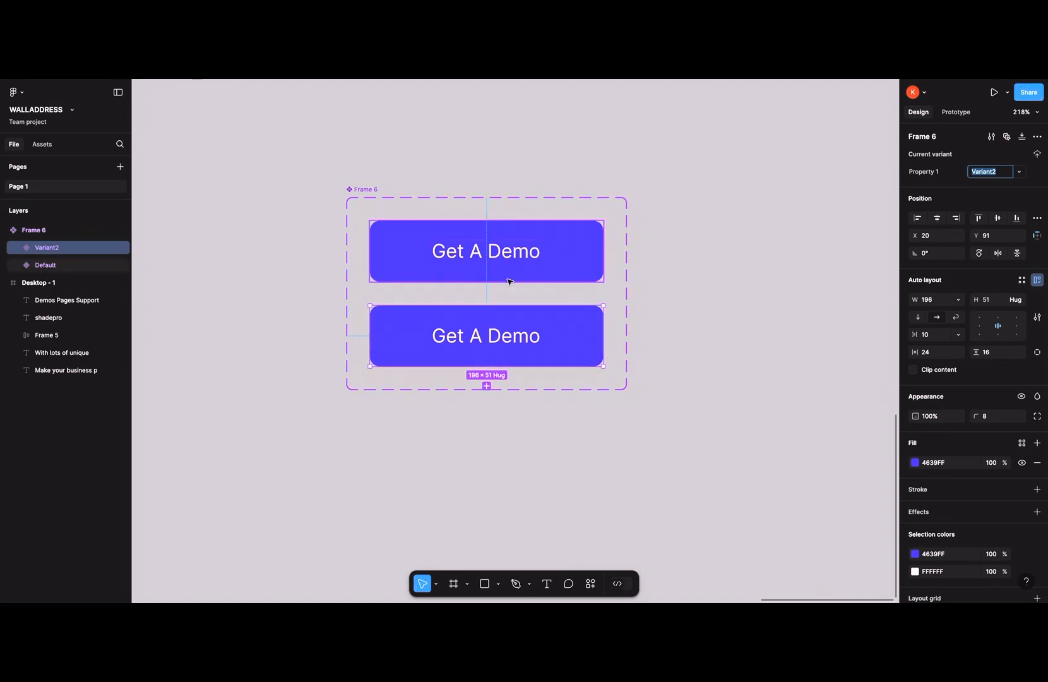
click(486, 385)
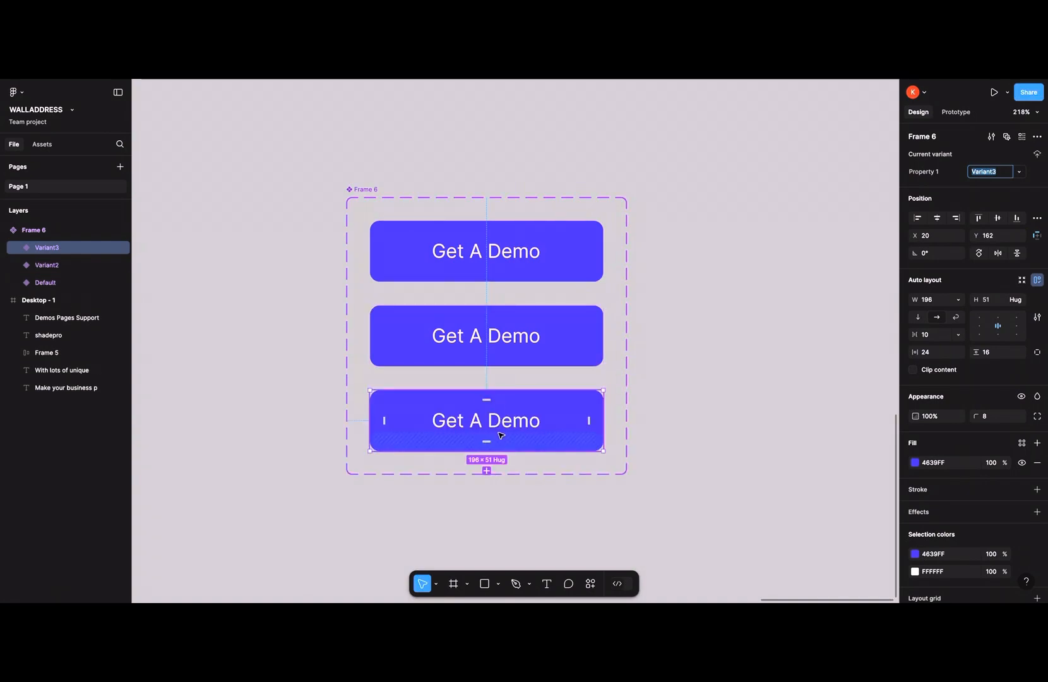
click(565, 349)
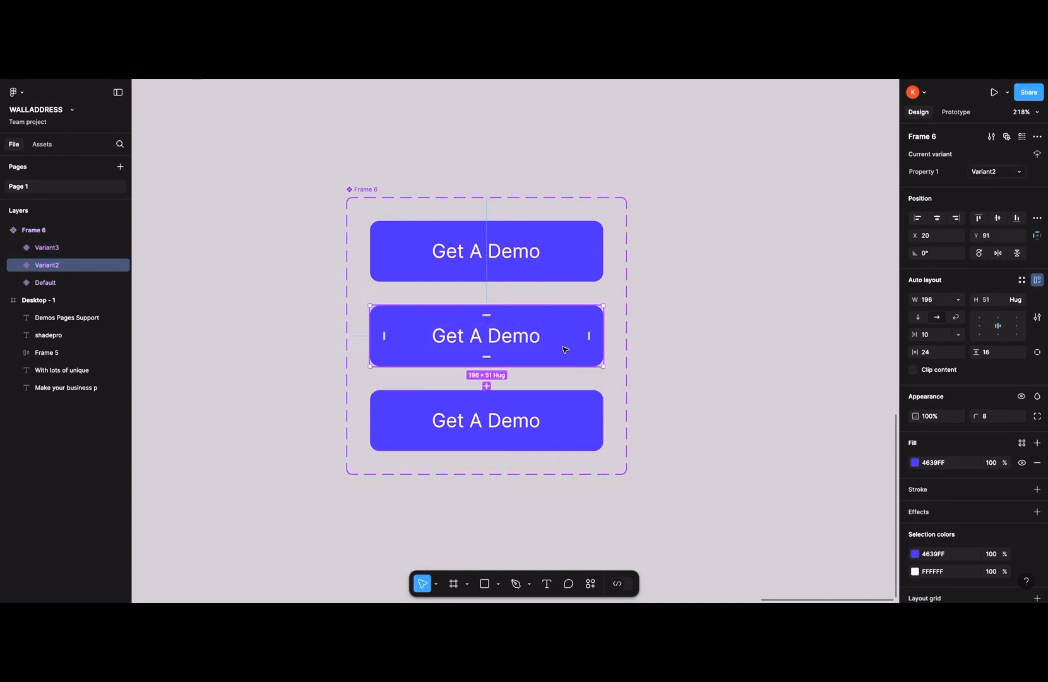
click(914, 462)
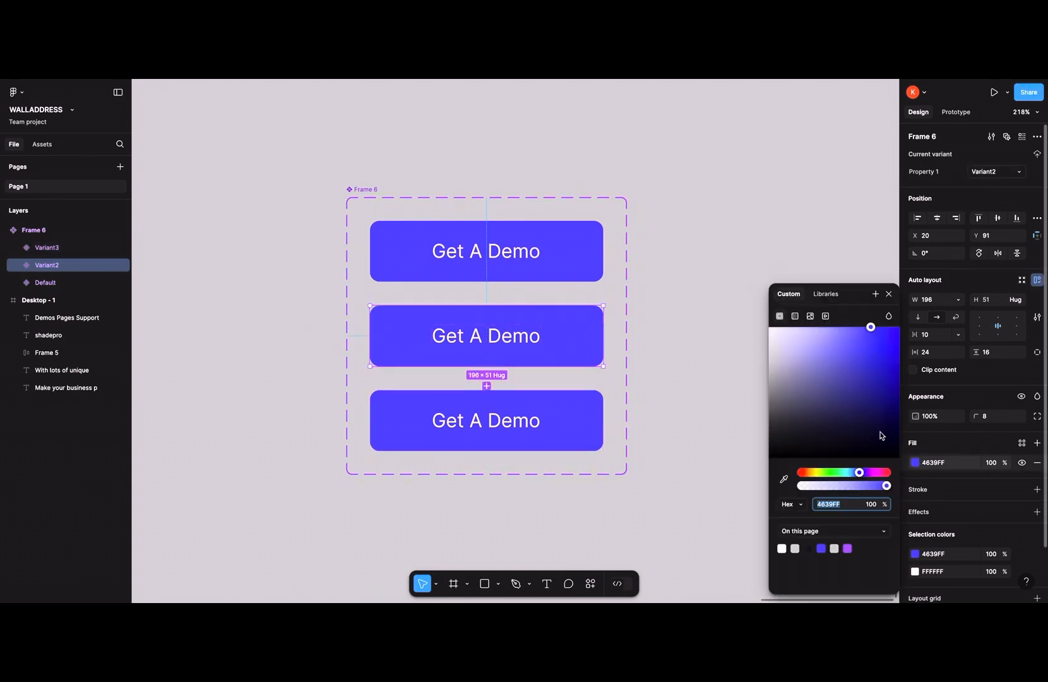
drag(814, 383, 768, 390)
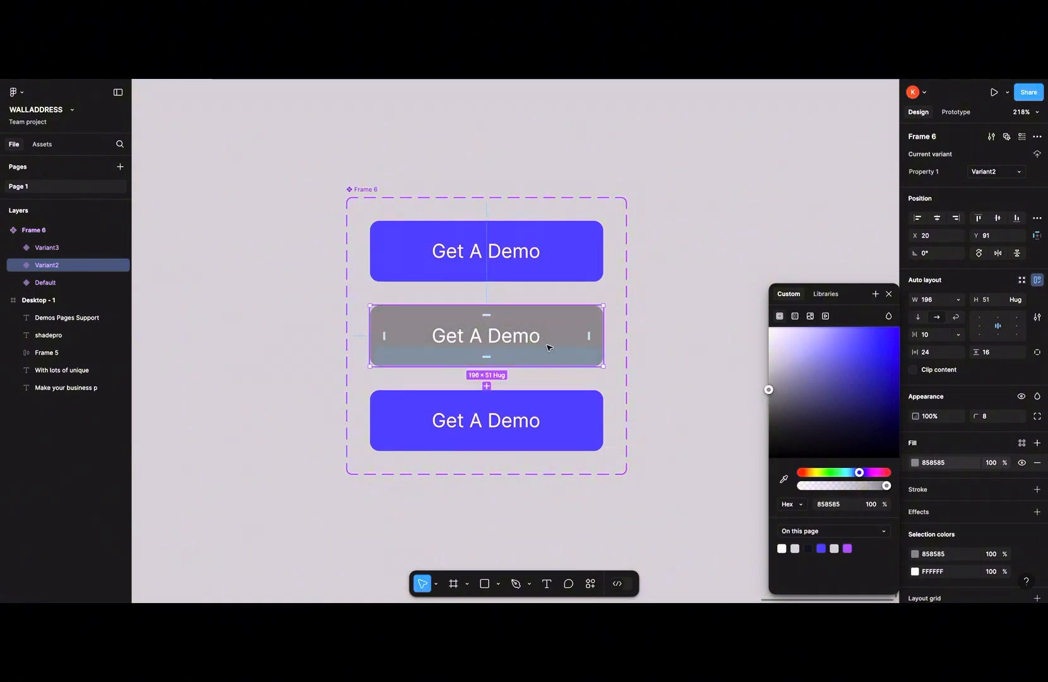
- Set Variant3's fill colour to black 000000
click(588, 416)
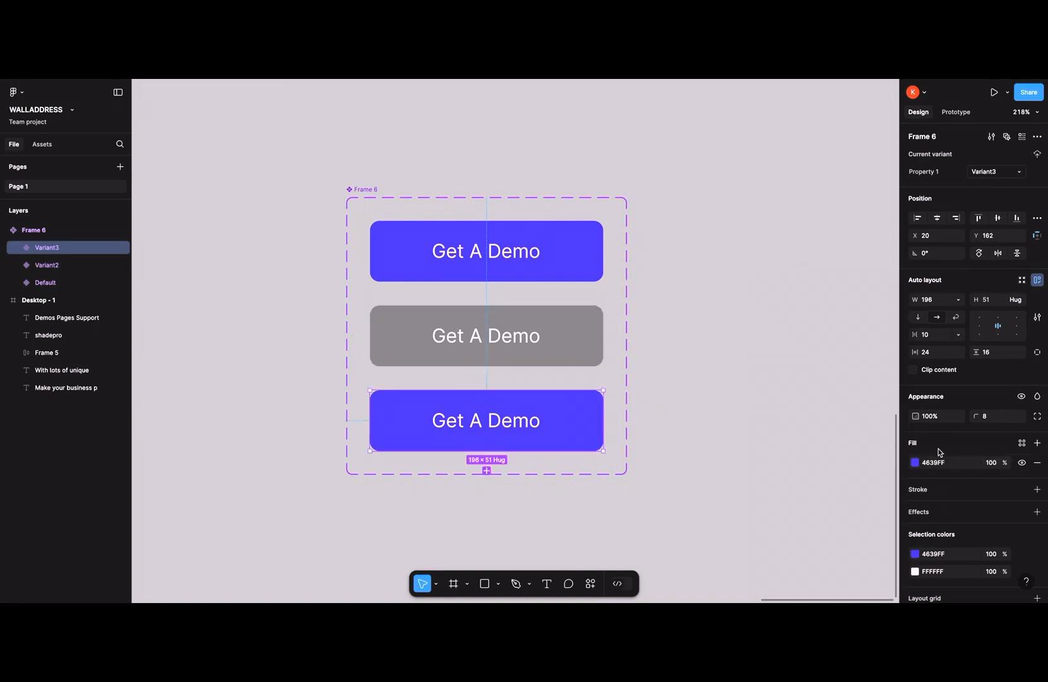
click(914, 462)
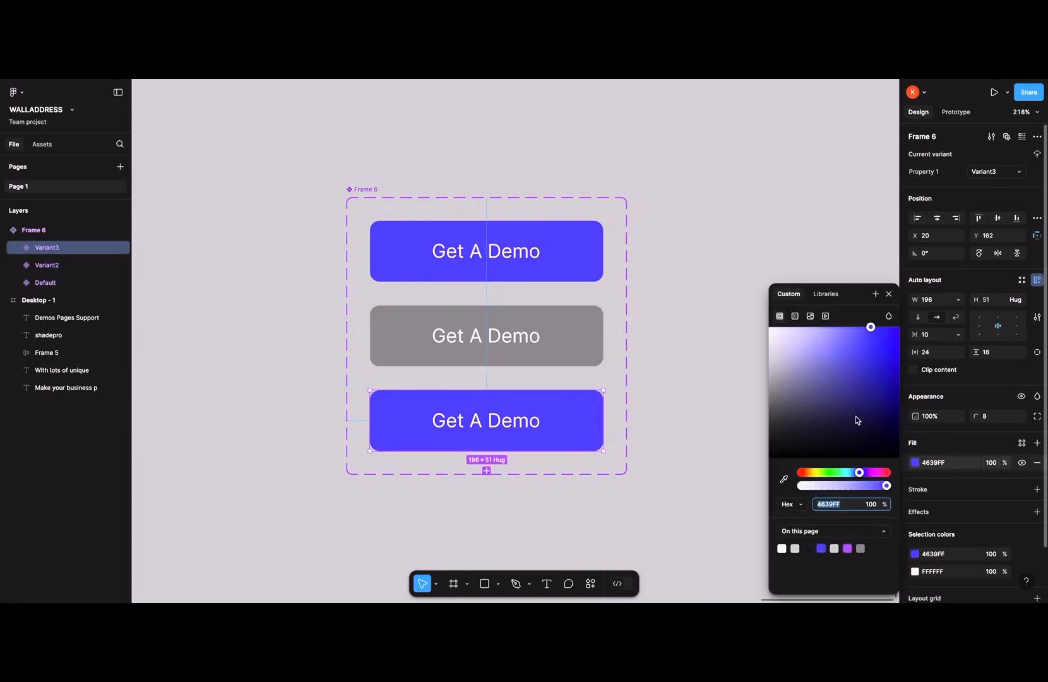
click(856, 415)
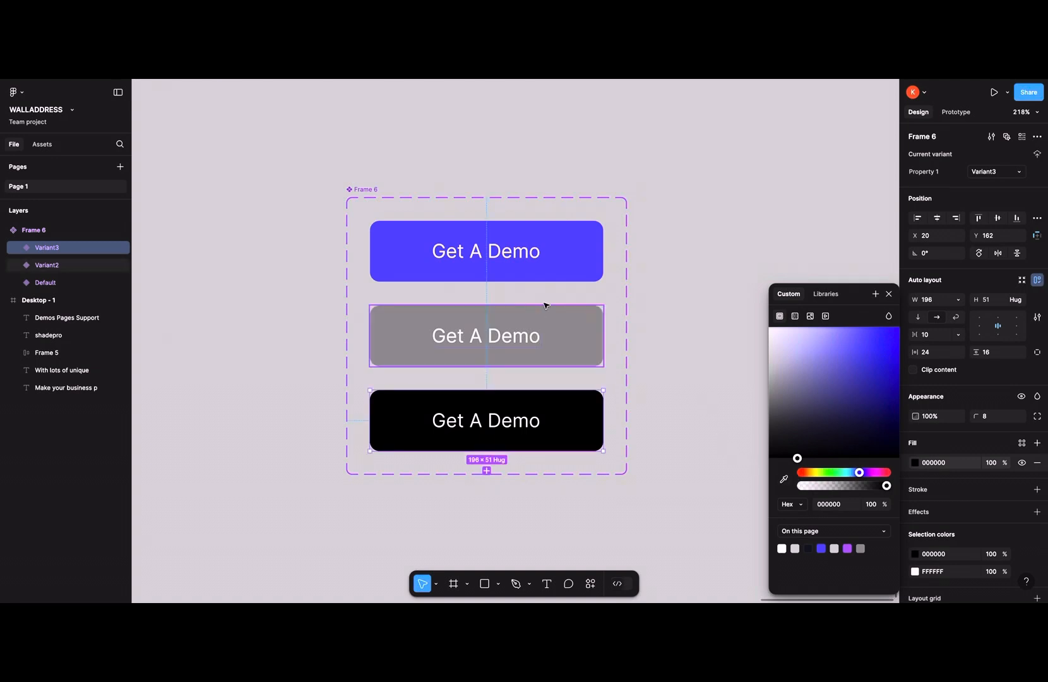
scroll(545, 305, right, 2)
scroll(545, 305, down, 1)
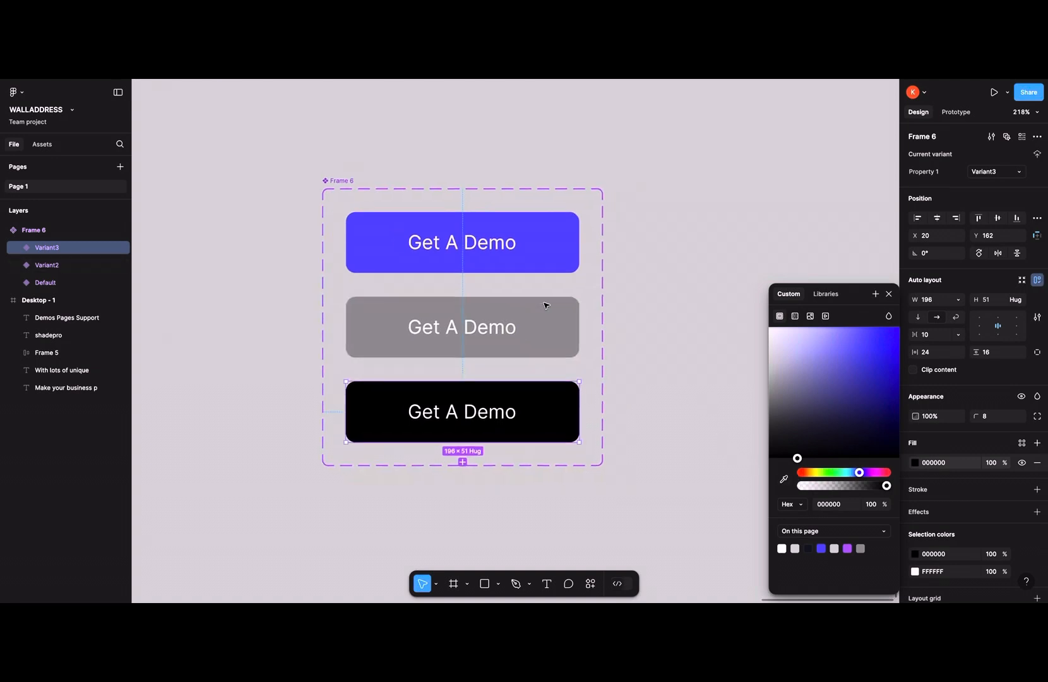
click(534, 182)
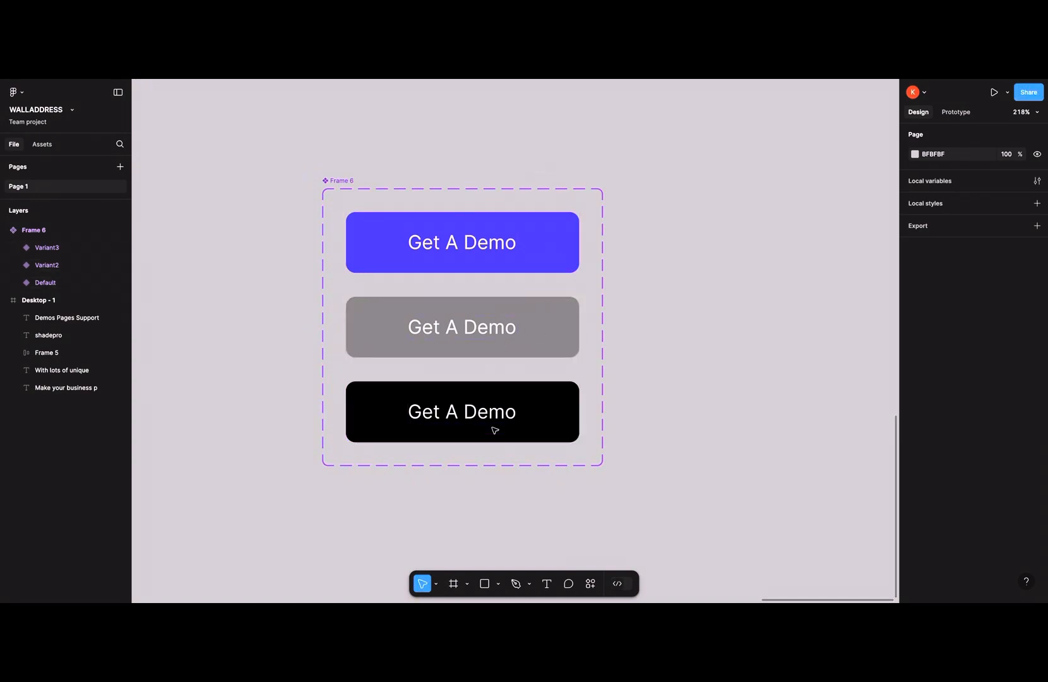
- Prototype the Default variant to change to Variant2 while hovering
click(959, 114)
click(461, 268)
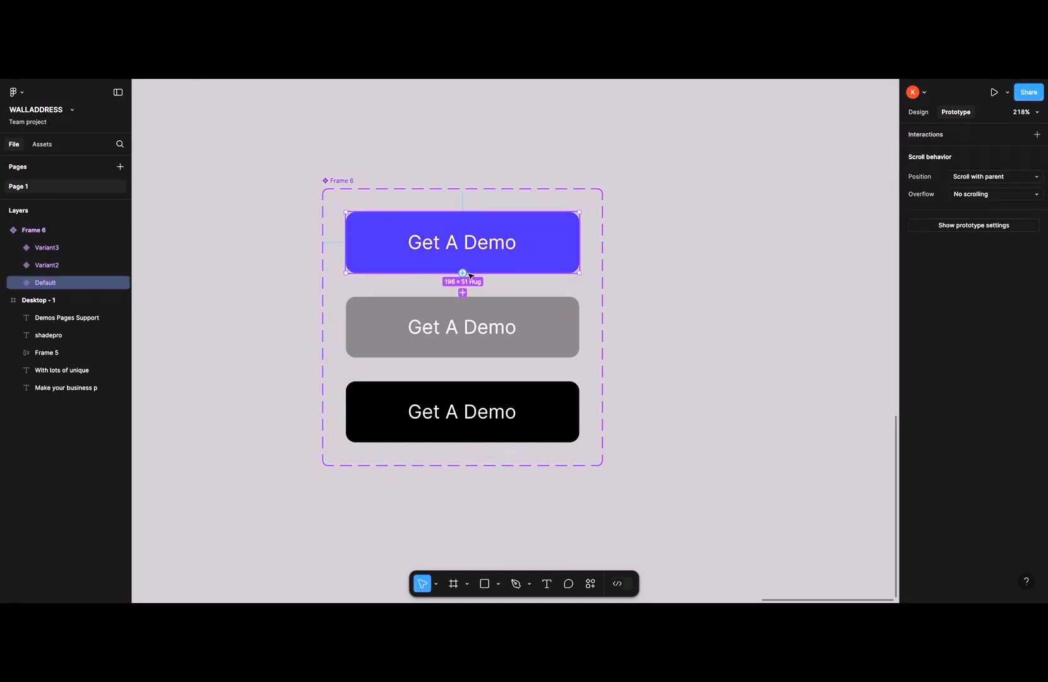
drag(462, 274, 464, 301)
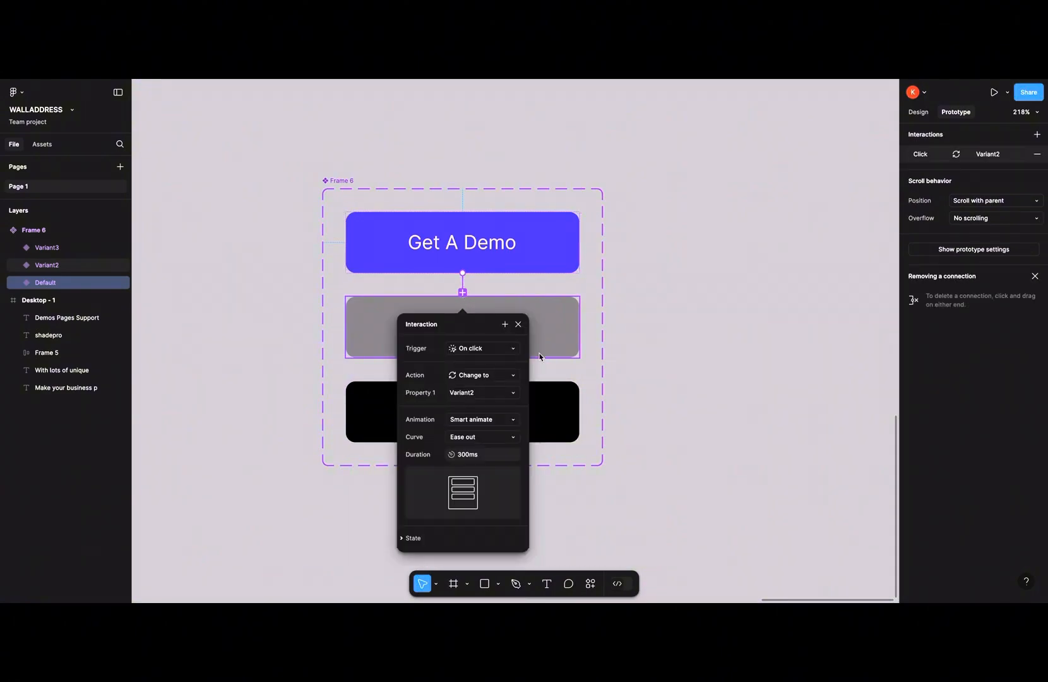
click(494, 349)
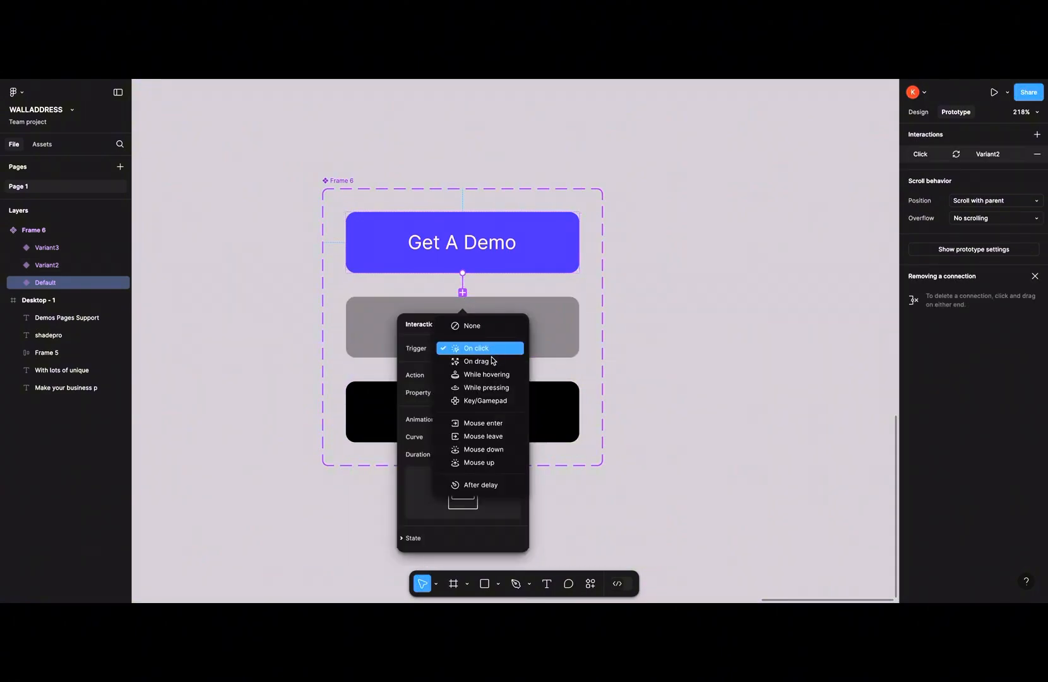
click(498, 375)
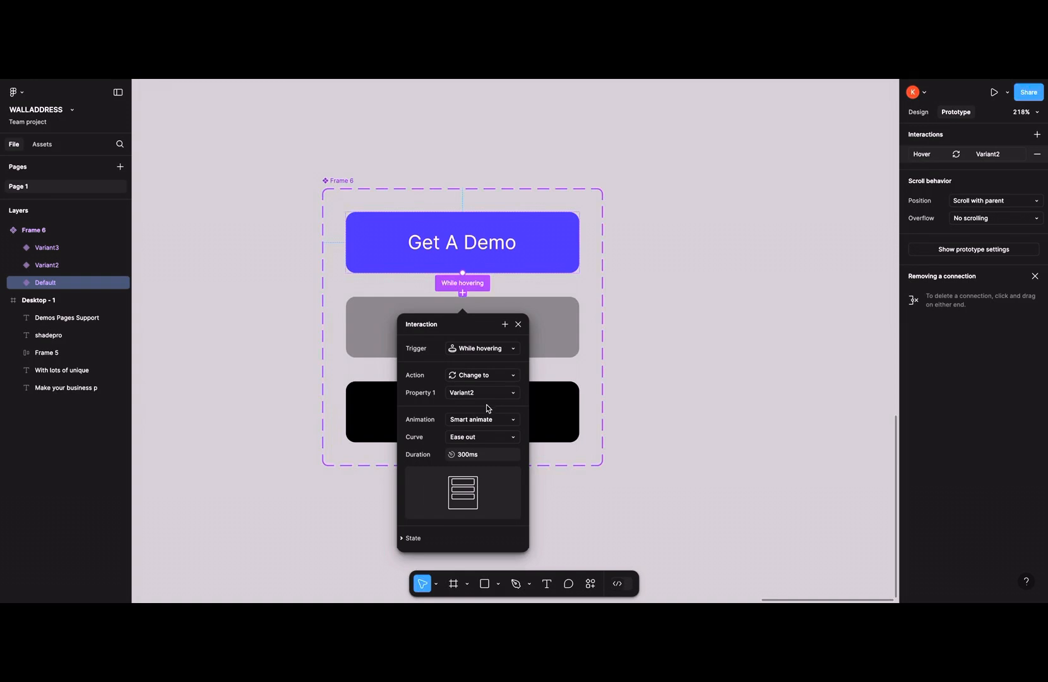
- Prototype Variant2 to change to Variant3 on click, using Smart animate with Ease out over 300ms
click(518, 323)
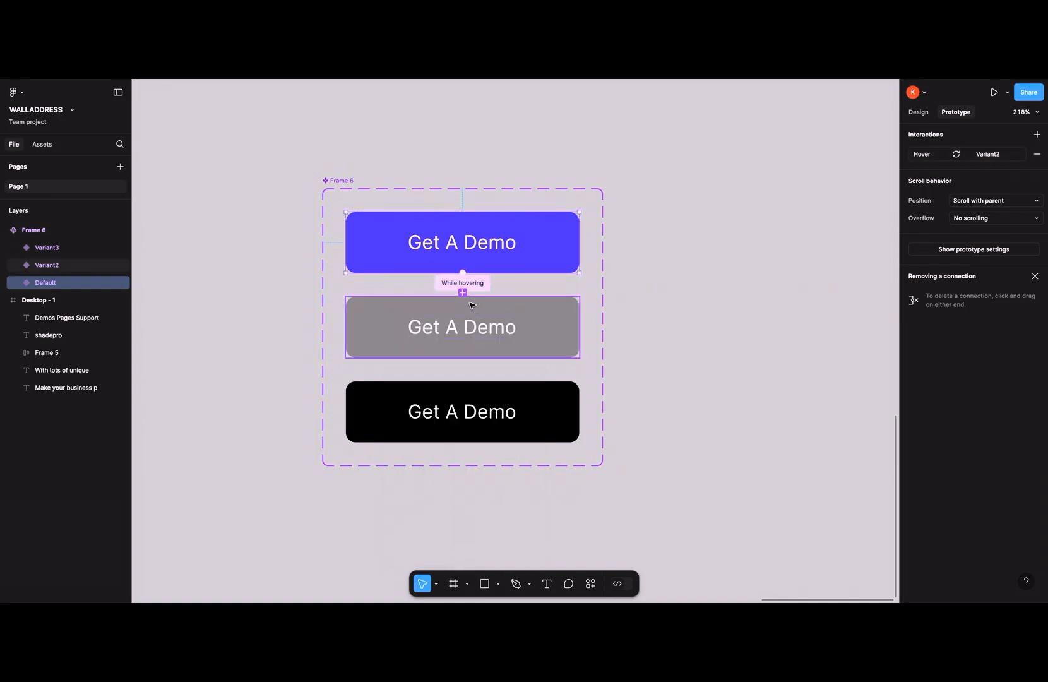
click(458, 340)
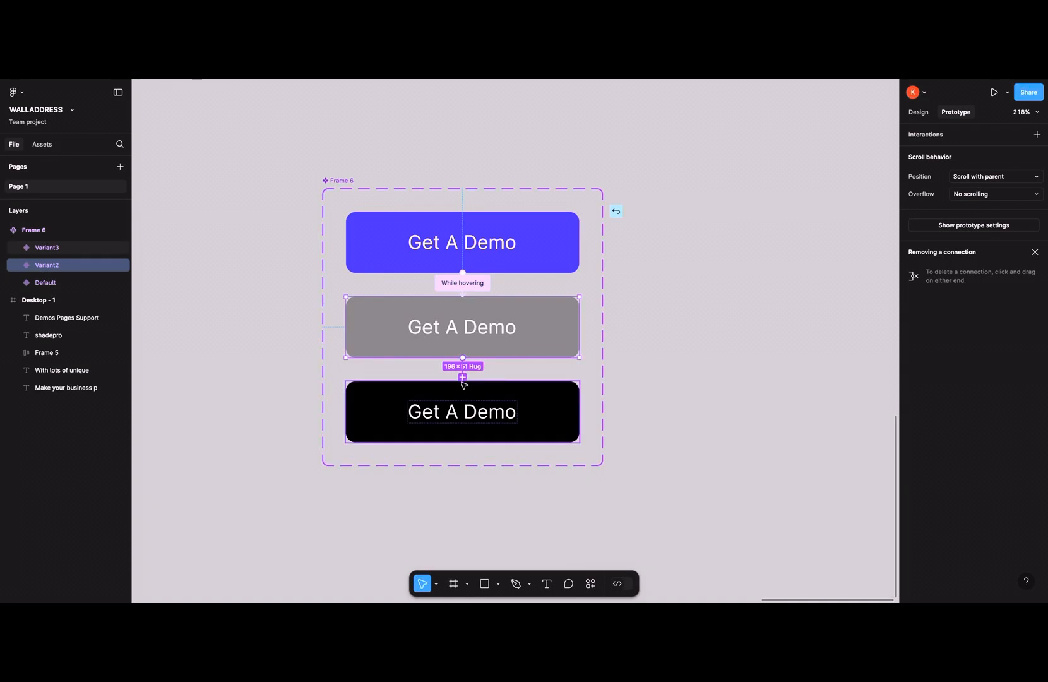
drag(464, 384, 463, 382)
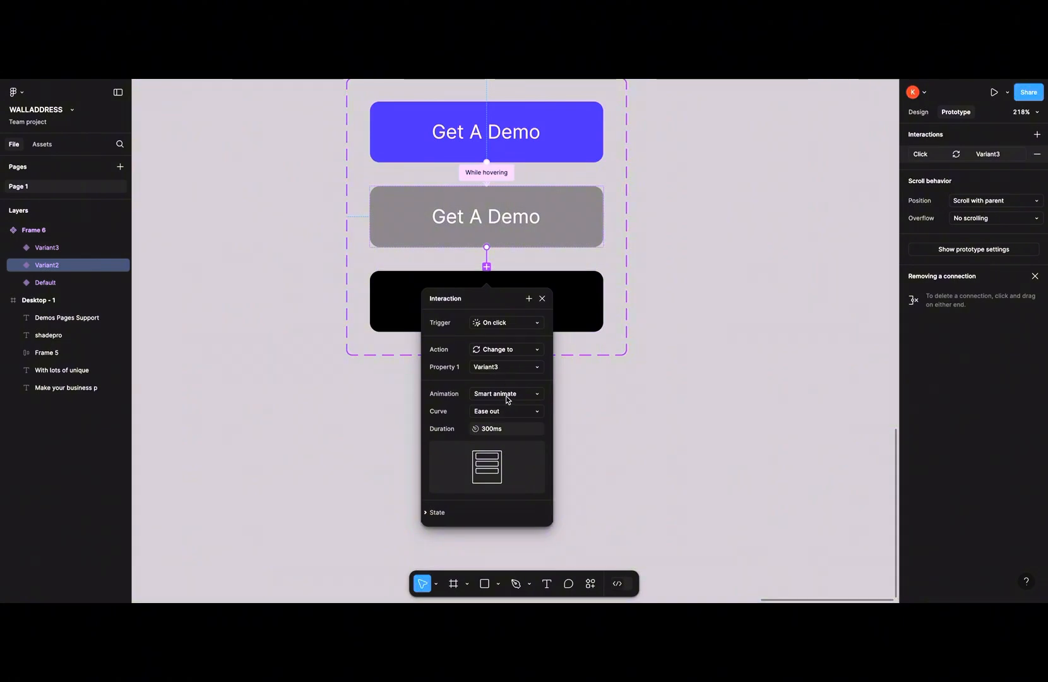
mouse_move(490, 454)
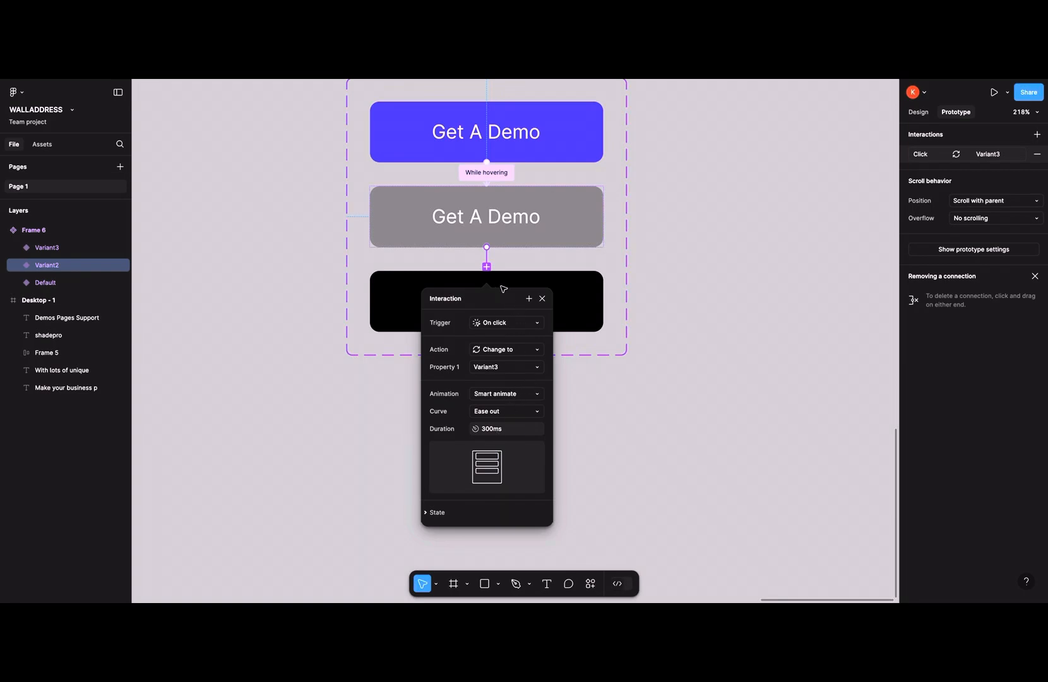
click(544, 298)
- Place an instance of the Get A Demo button below the hero text on Desktop - 1 and centre it horizontally
scroll(538, 281, up, 4)
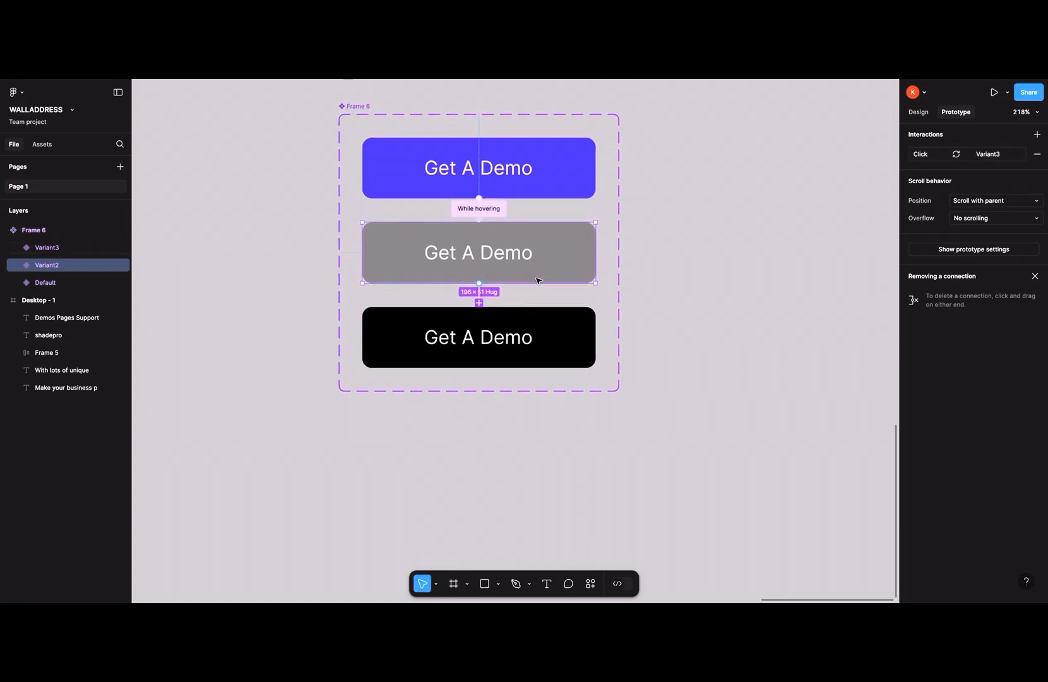
click(527, 410)
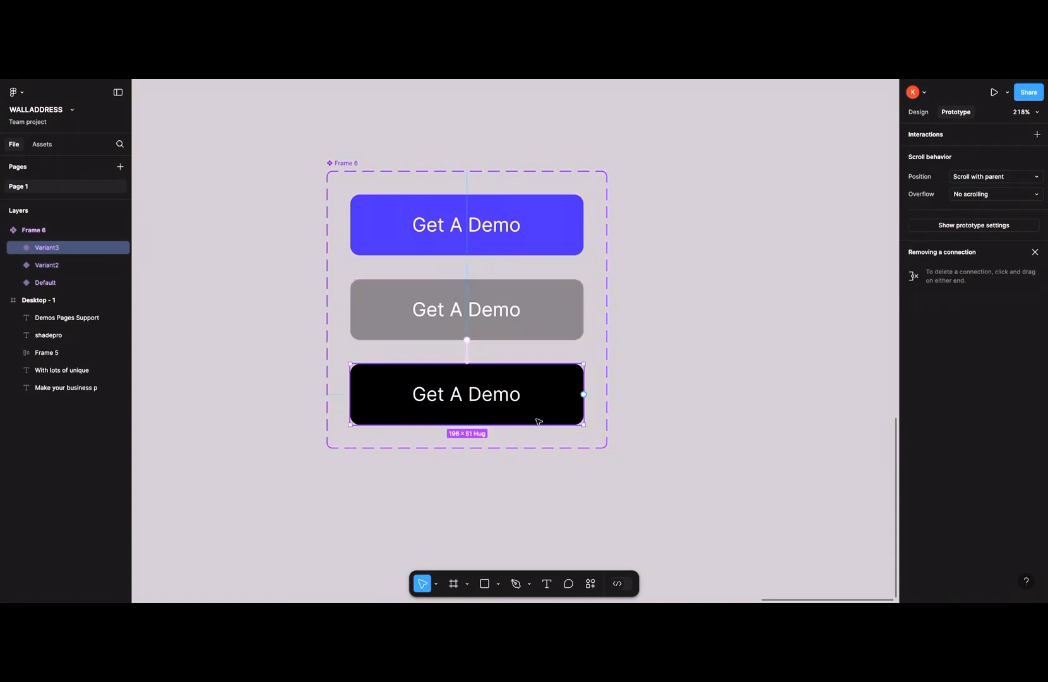
click(918, 112)
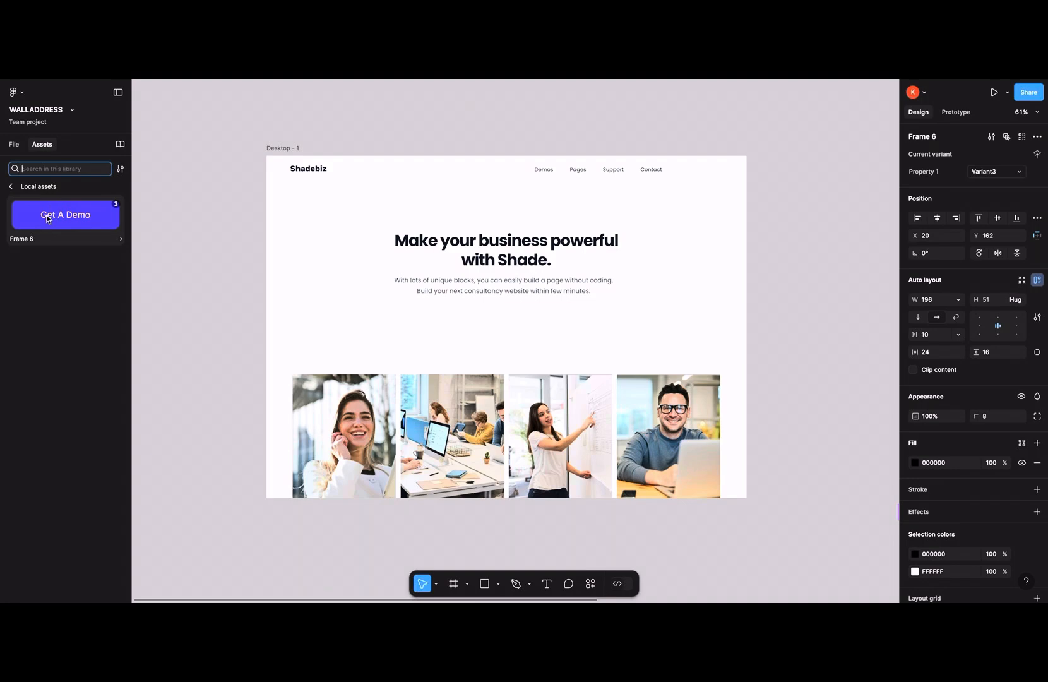
drag(47, 219, 498, 309)
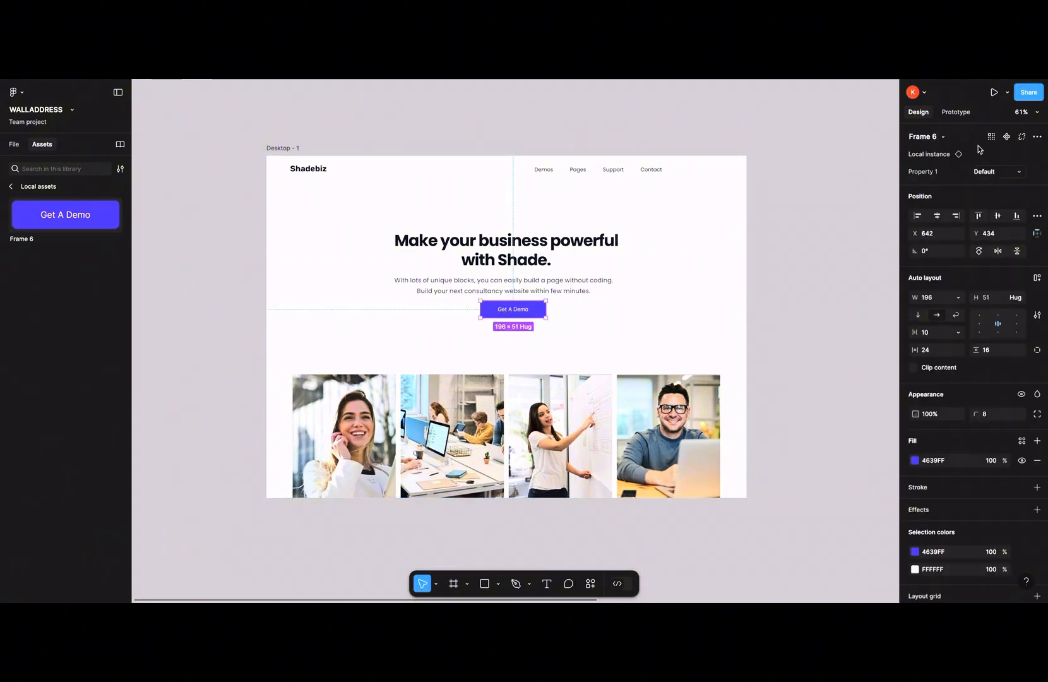
click(936, 217)
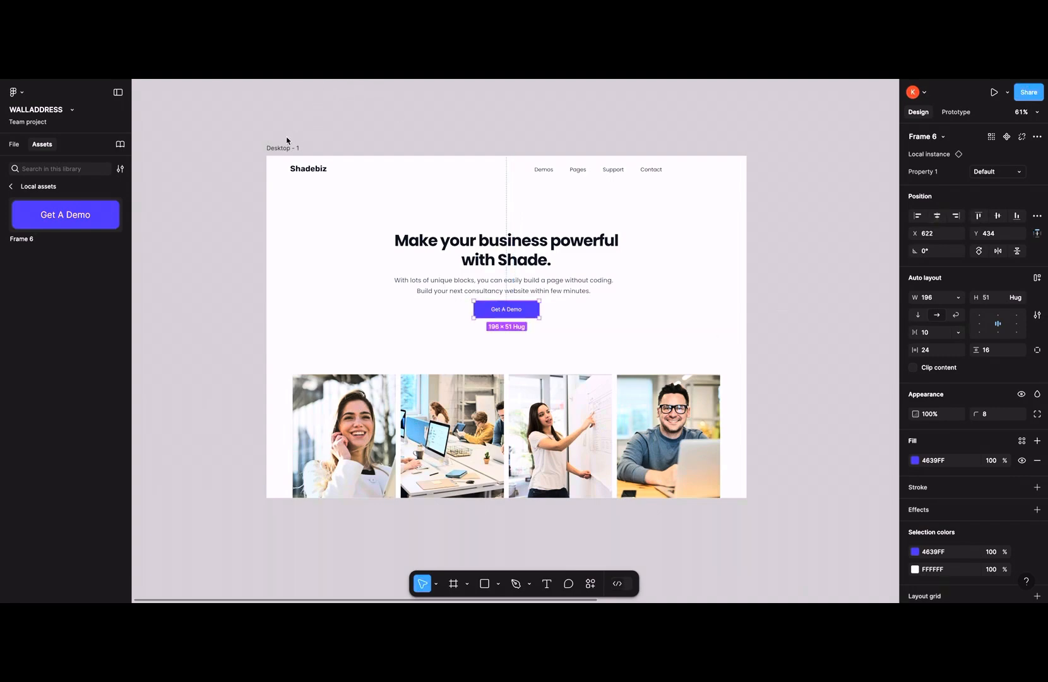
- Preview the Desktop - 1 frame and test the button's hover and click interactions
click(279, 153)
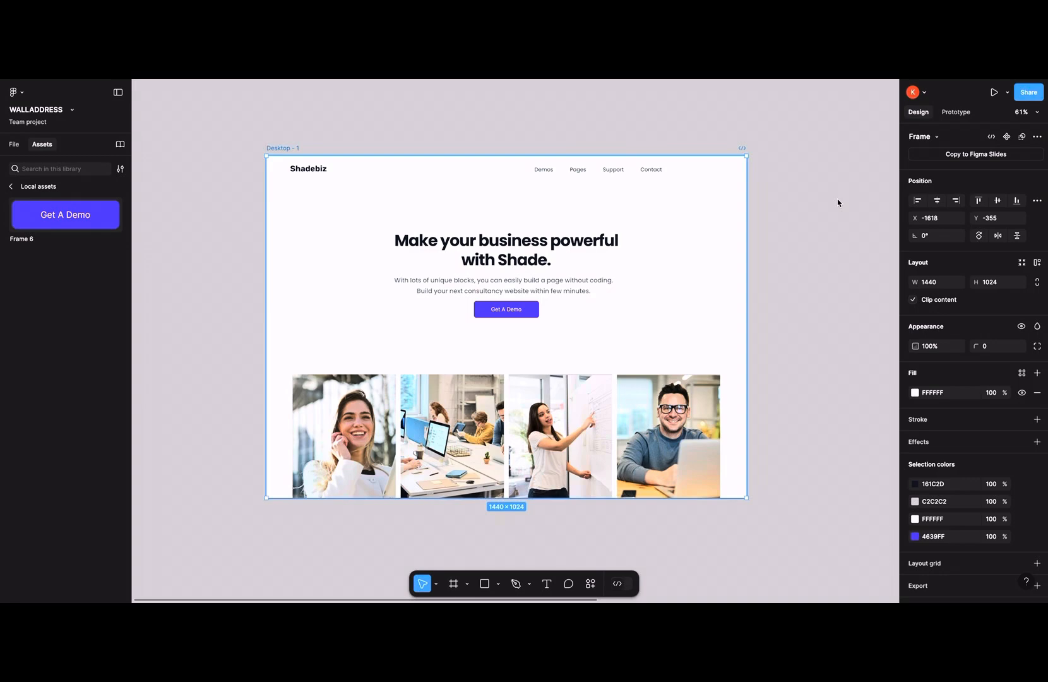
click(994, 92)
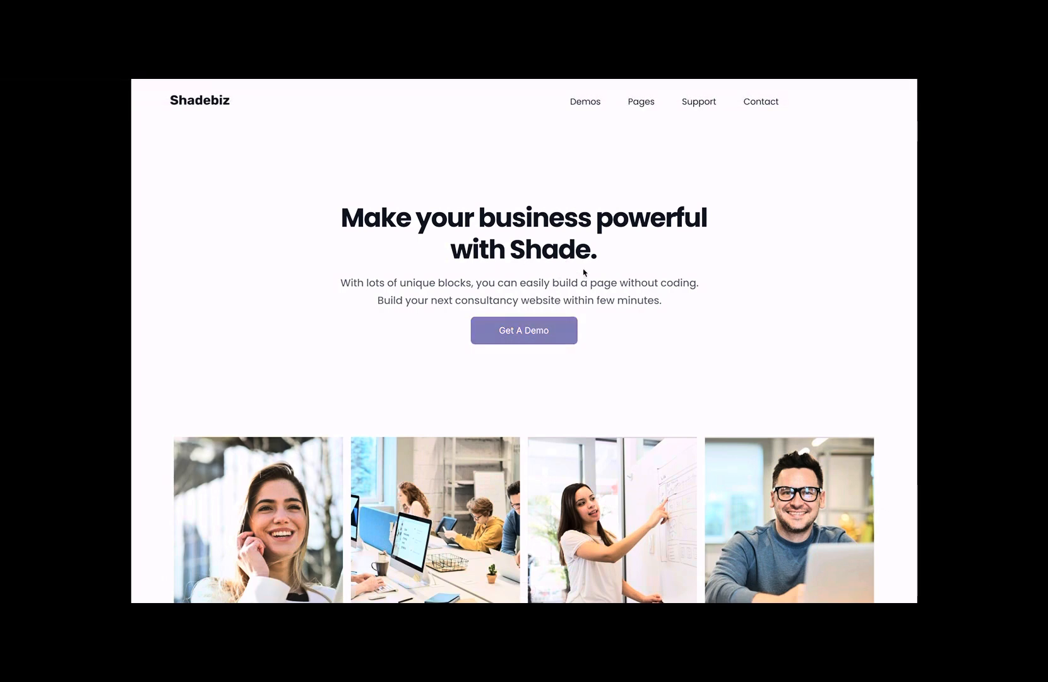
click(544, 332)
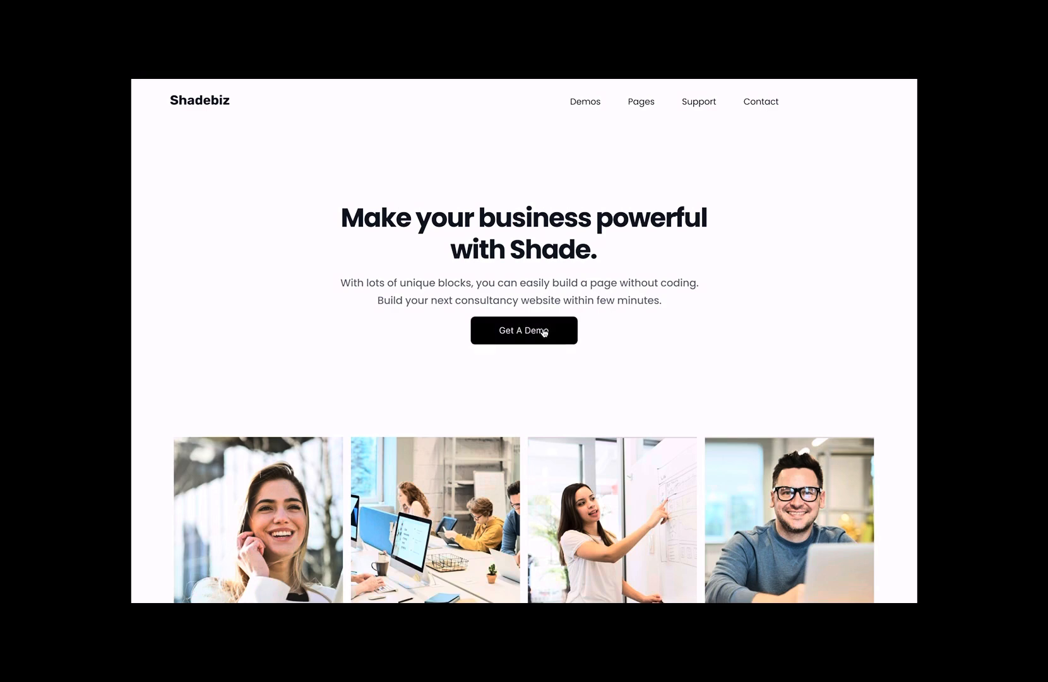